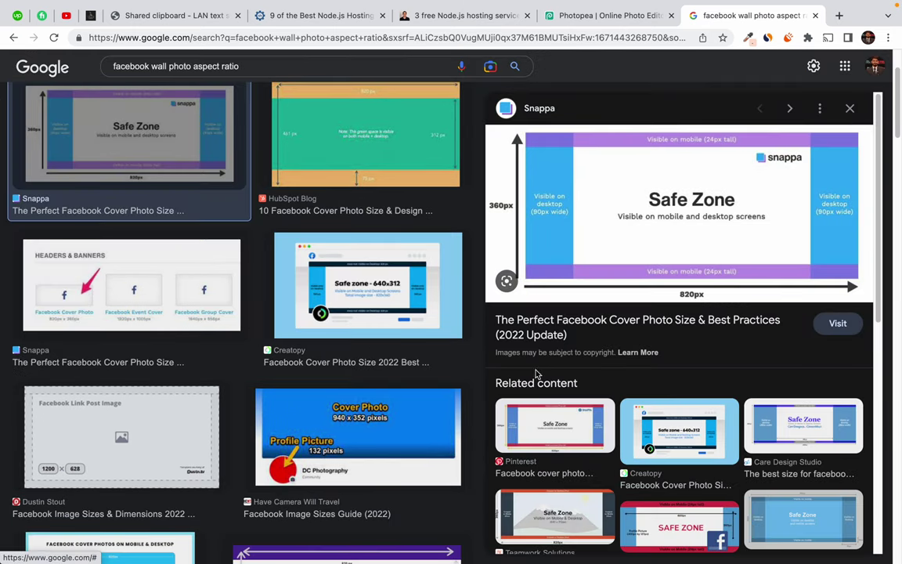
Step: Search images for "facebook cover photo aspect ratio" and examine the cover size diagrams from Snappa and HubSpot Blog
double_click(161, 66)
text(cover)
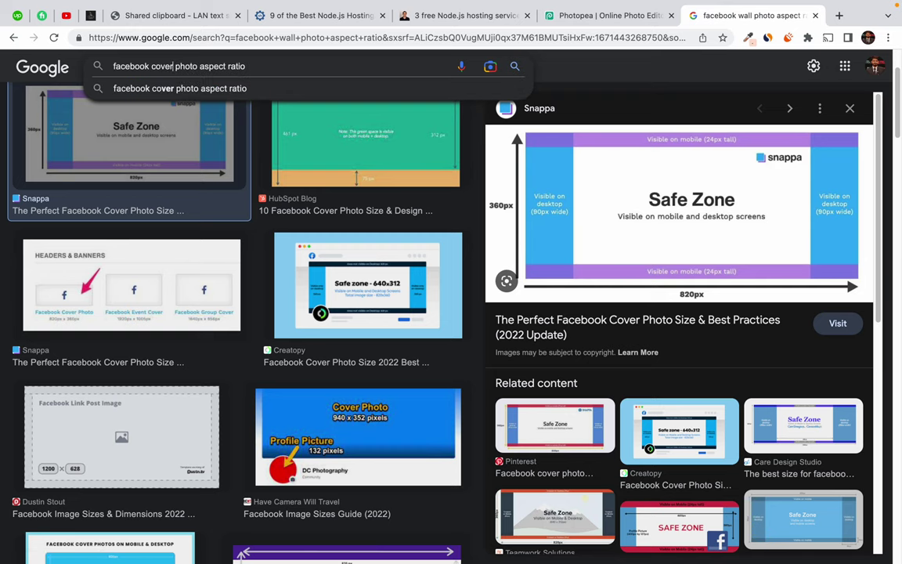
key(Return)
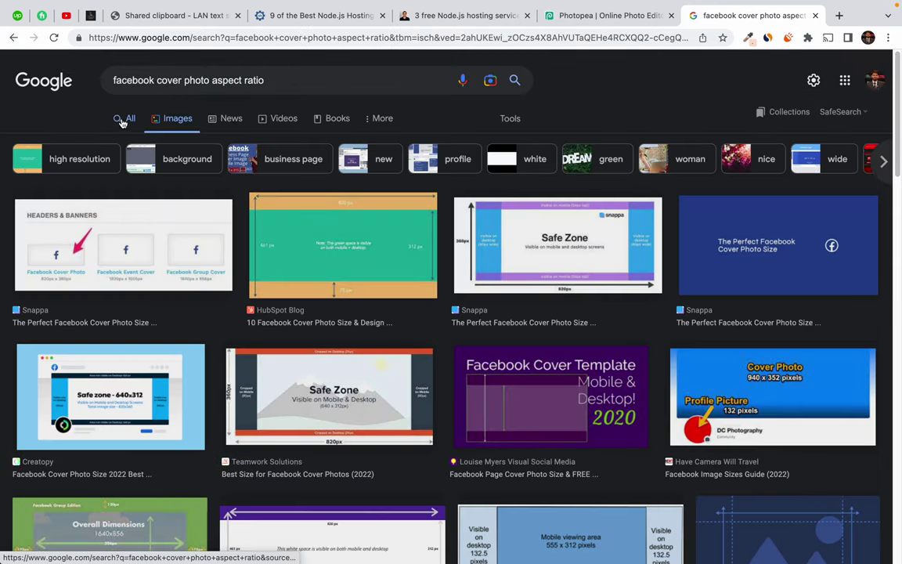
click(89, 234)
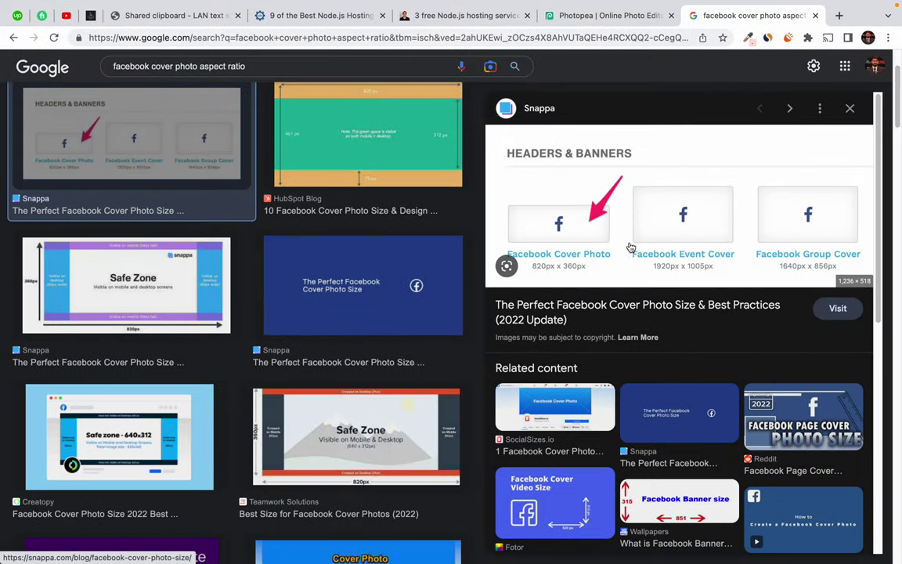
click(368, 133)
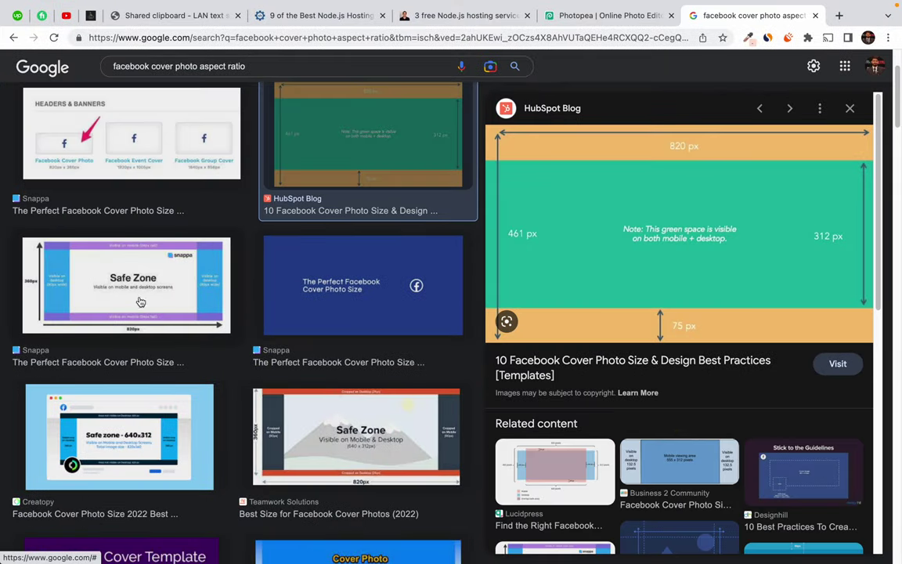
scroll(174, 391, down, 2)
scroll(173, 391, down, 3)
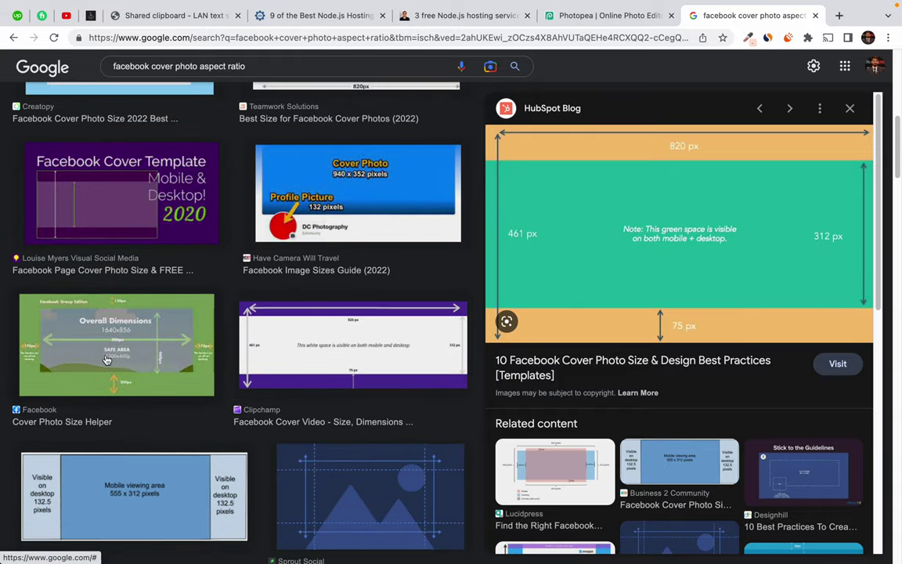
scroll(156, 202, up, 6)
Step: Read the cover photo aspect ratio in the general web results and close the search tab to return to Photopea
click(127, 119)
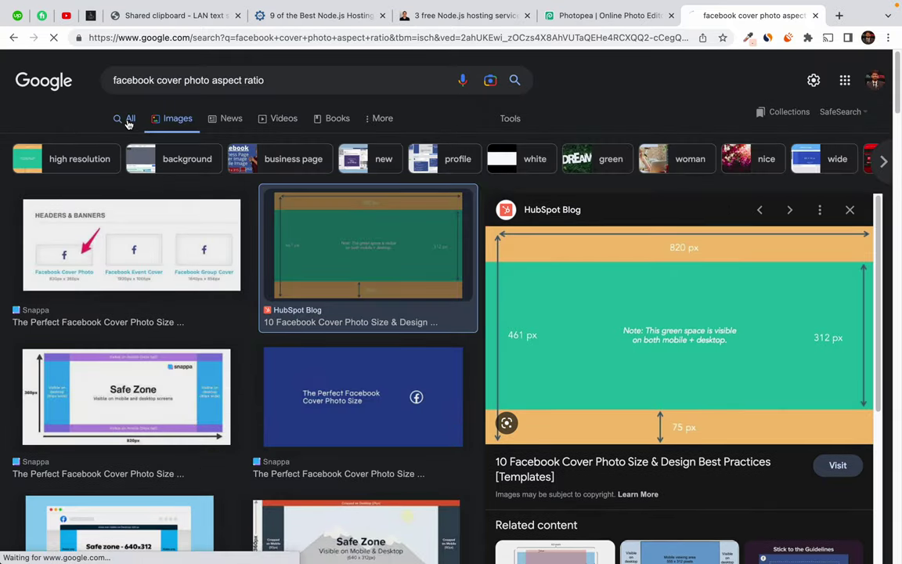
drag(105, 174, 306, 177)
click(306, 179)
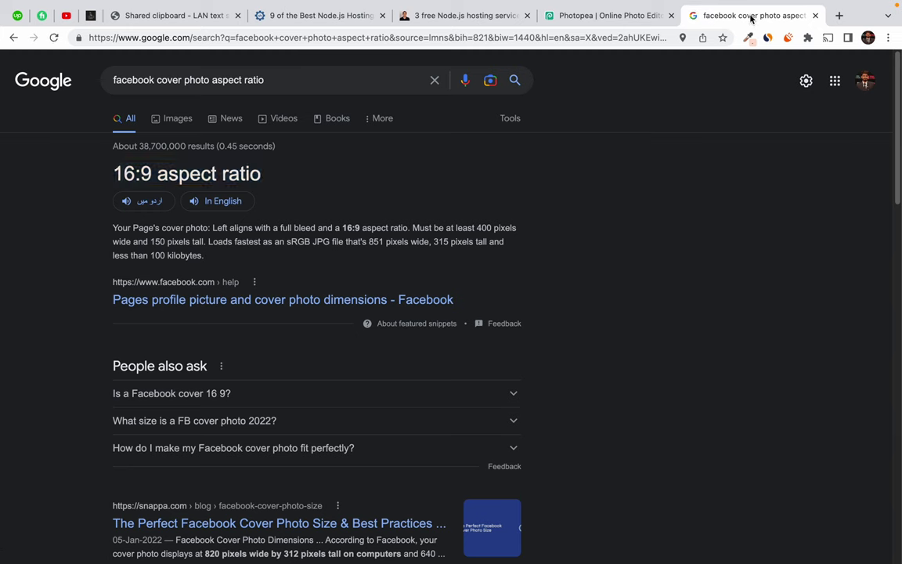
key(super+w)
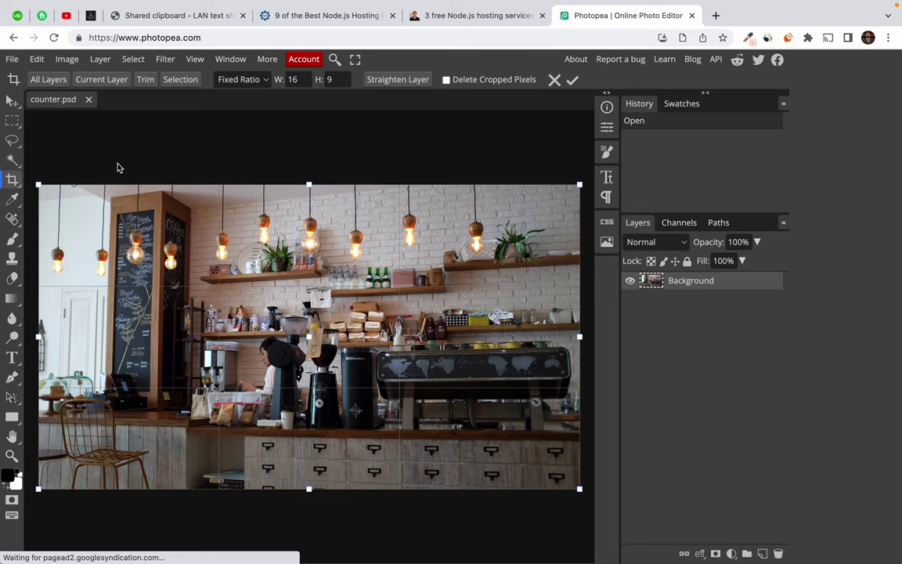
Step: Try a smaller 16:9 crop around the coffee machines and shelves, and discard it
drag(37, 184, 185, 263)
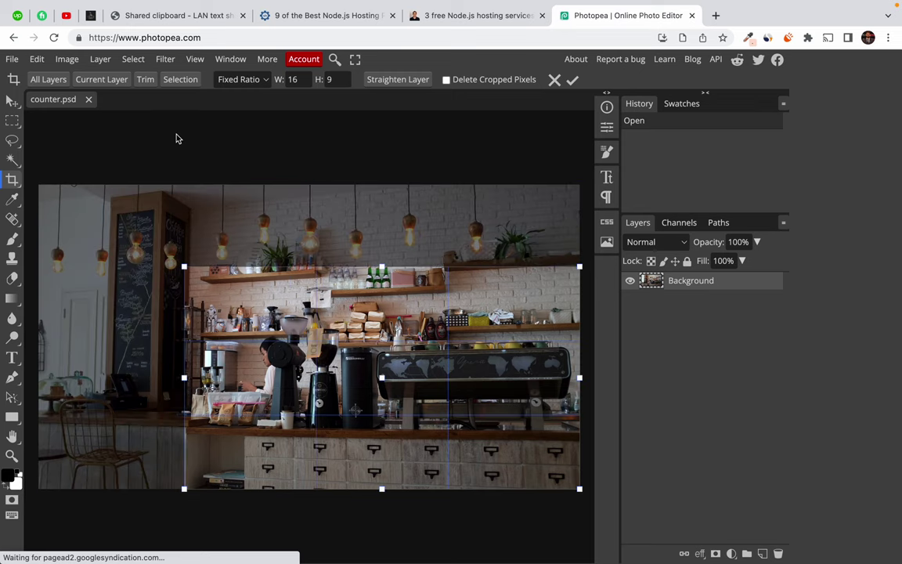
key(Escape)
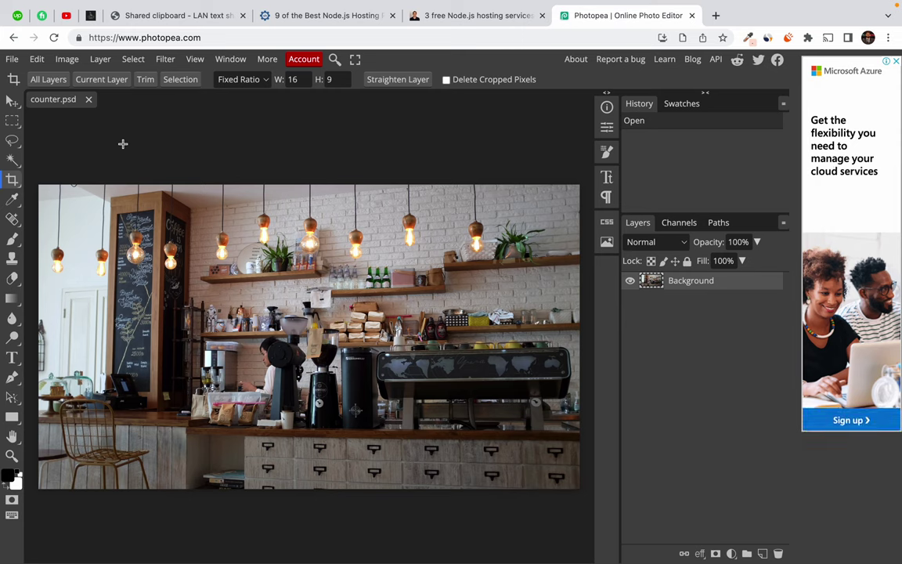
Step: Resize the image to a width of 1500 pixels, keeping its aspect ratio and Bilinear resampling
click(68, 60)
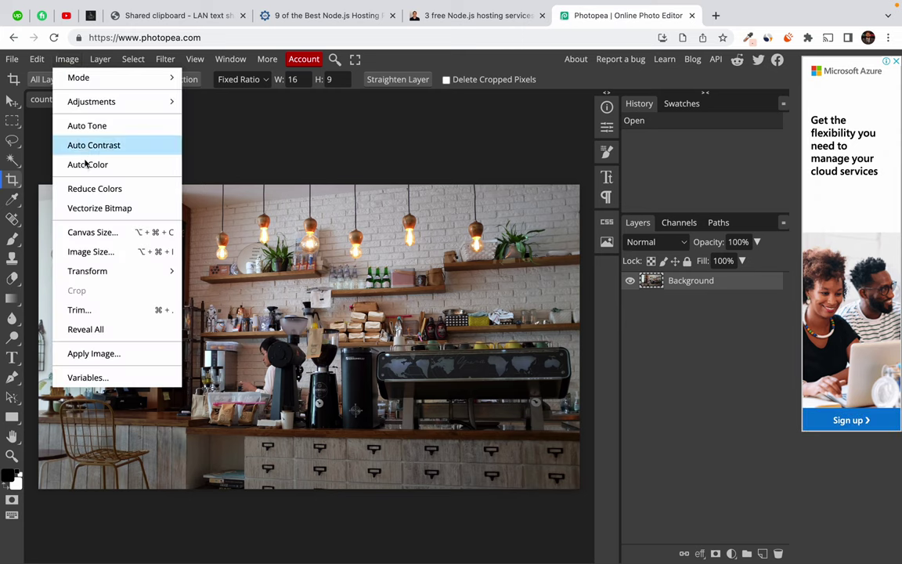
click(92, 253)
drag(174, 160, 208, 122)
click(186, 160)
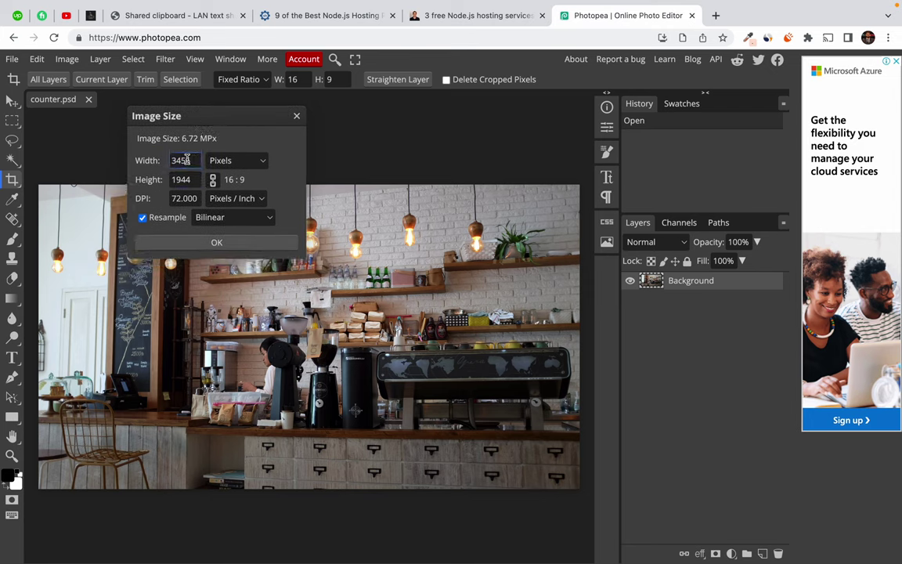
double_click(182, 160)
text(1500)
drag(233, 120, 271, 120)
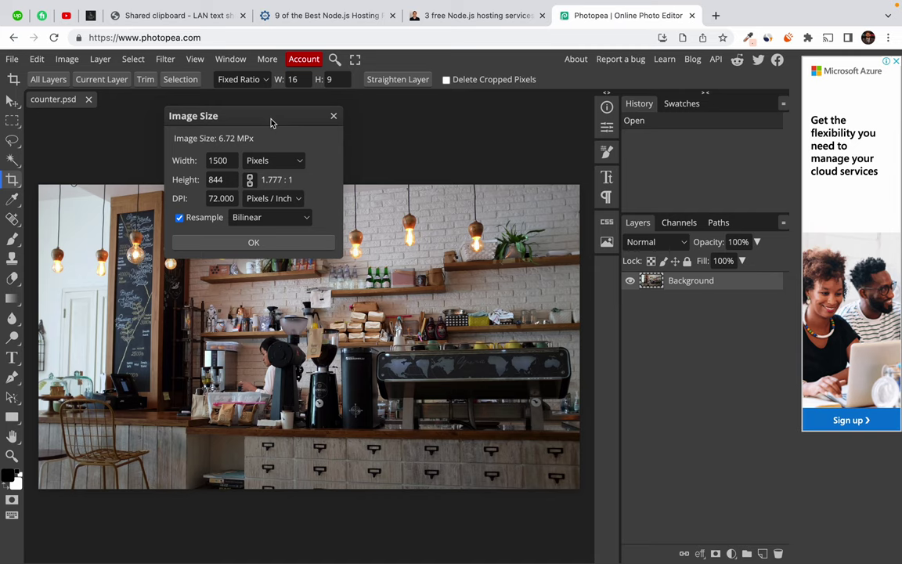
click(255, 243)
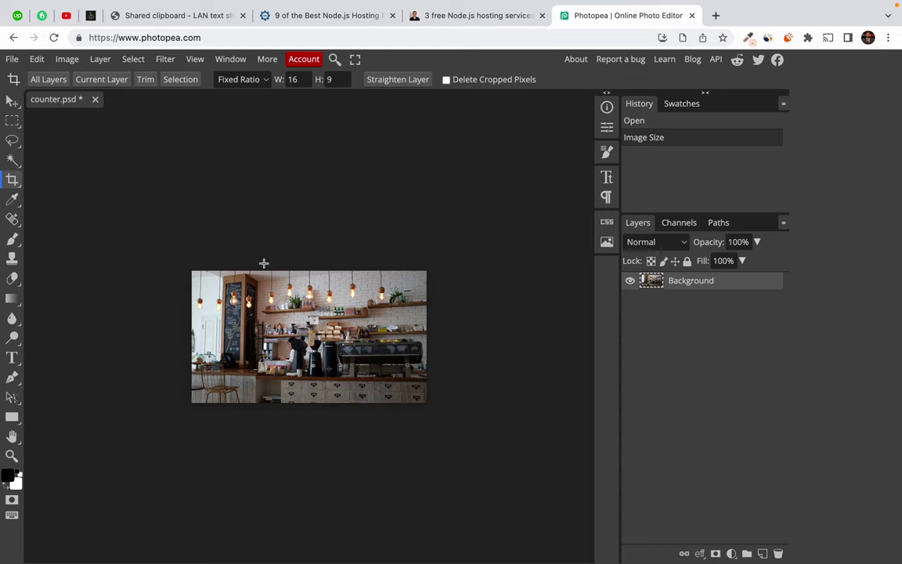
Step: Inspect the resized photo up close and as a whole to judge its detail
scroll(264, 262, down, 4)
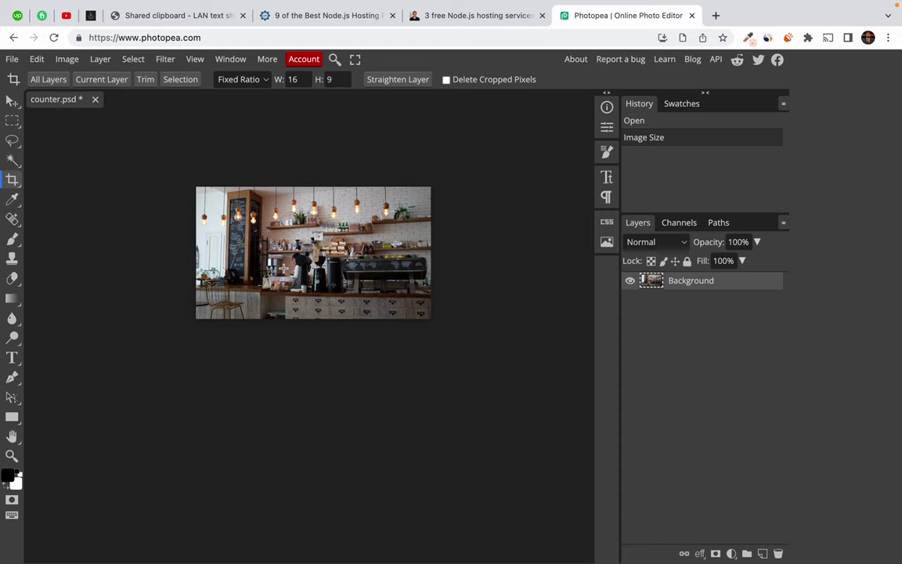
scroll(255, 241, up, 5)
click(225, 214)
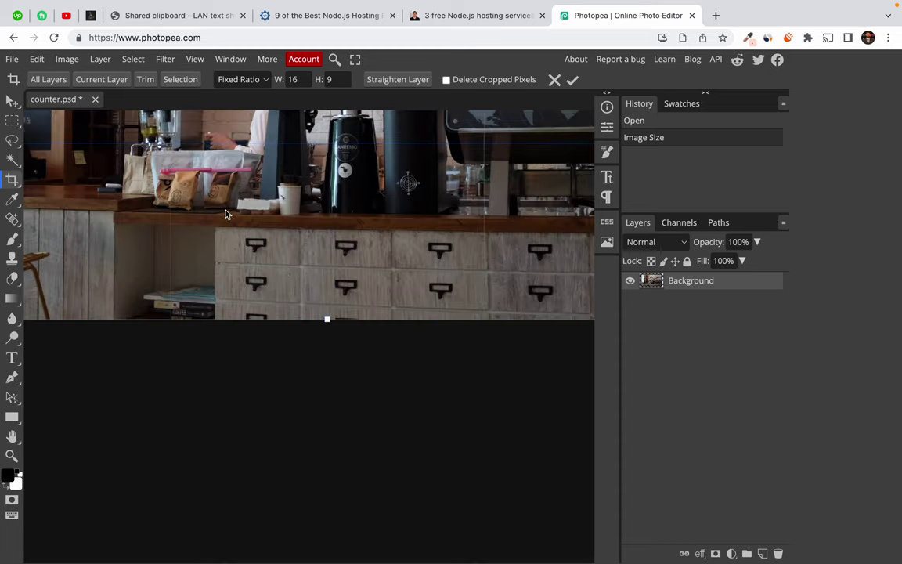
scroll(226, 214, up, 15)
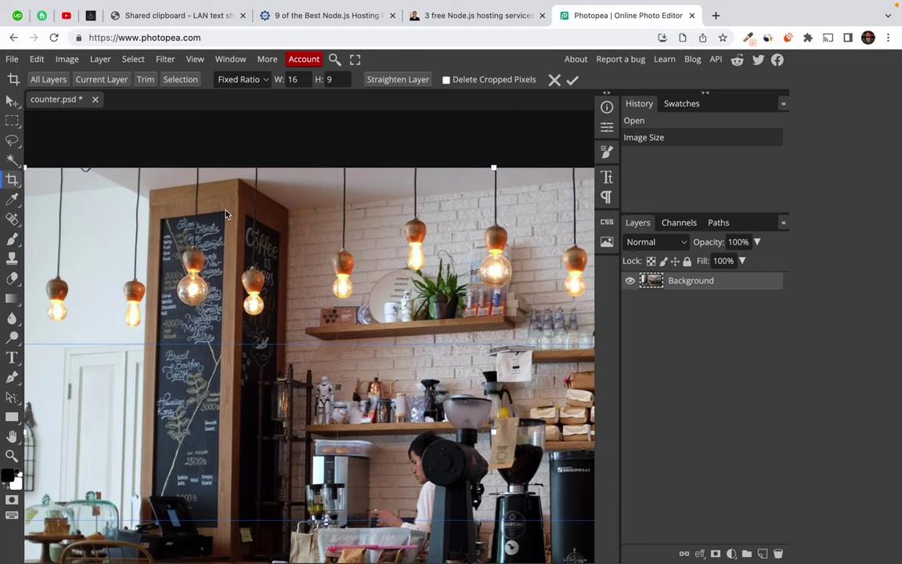
scroll(226, 214, left, 3)
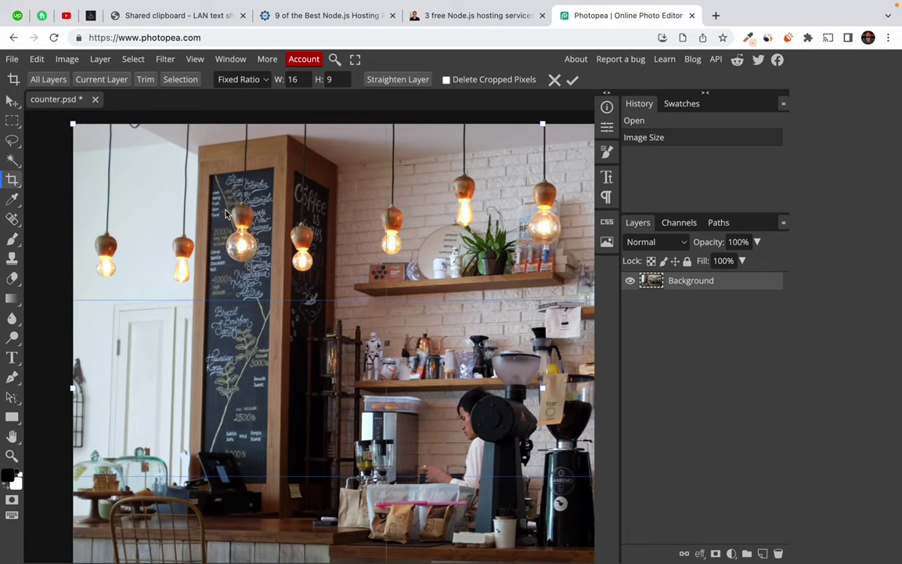
scroll(225, 214, down, 10)
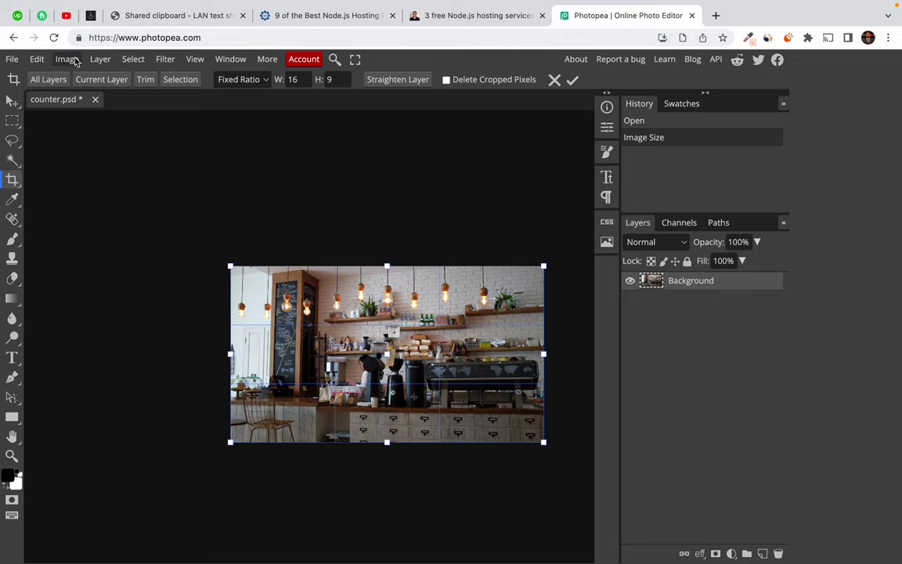
Step: Open the Image Size settings for the photo
click(67, 59)
click(97, 253)
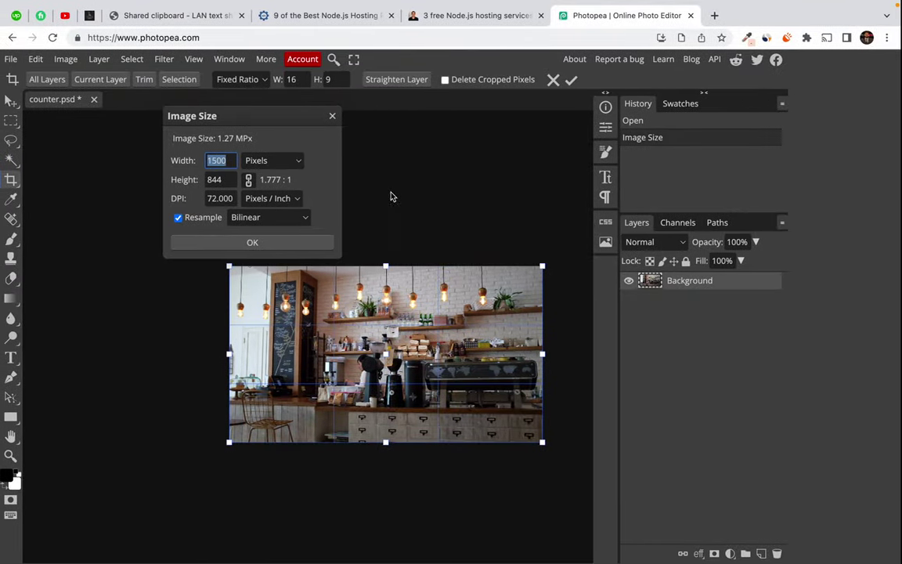
Step: Search the web in a new browser tab for the Facebook cover photo size
click(714, 16)
text(face)
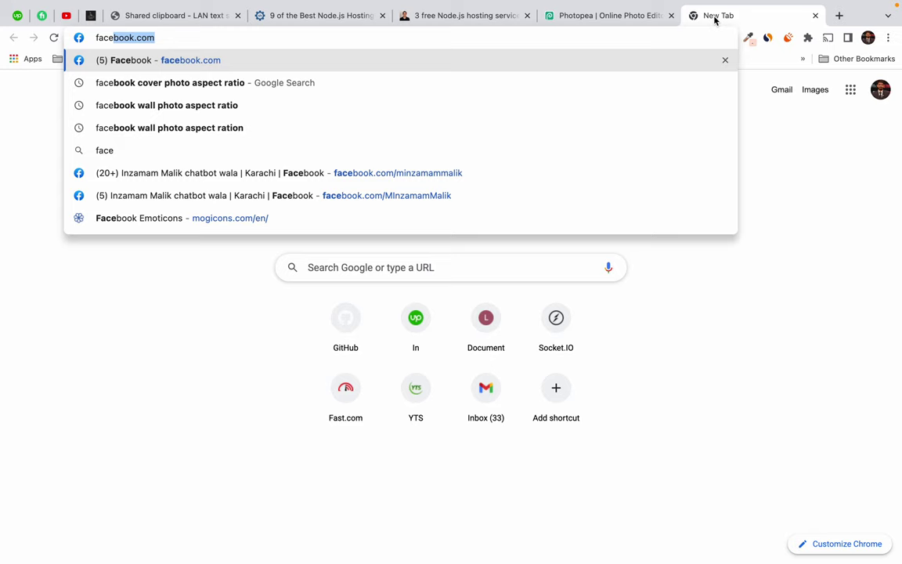
text(book )
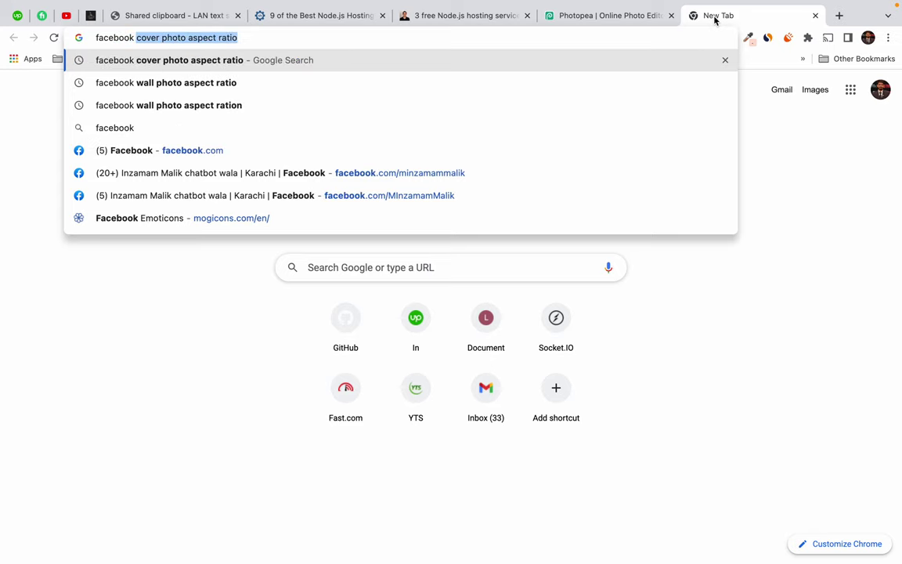
text(cover phot)
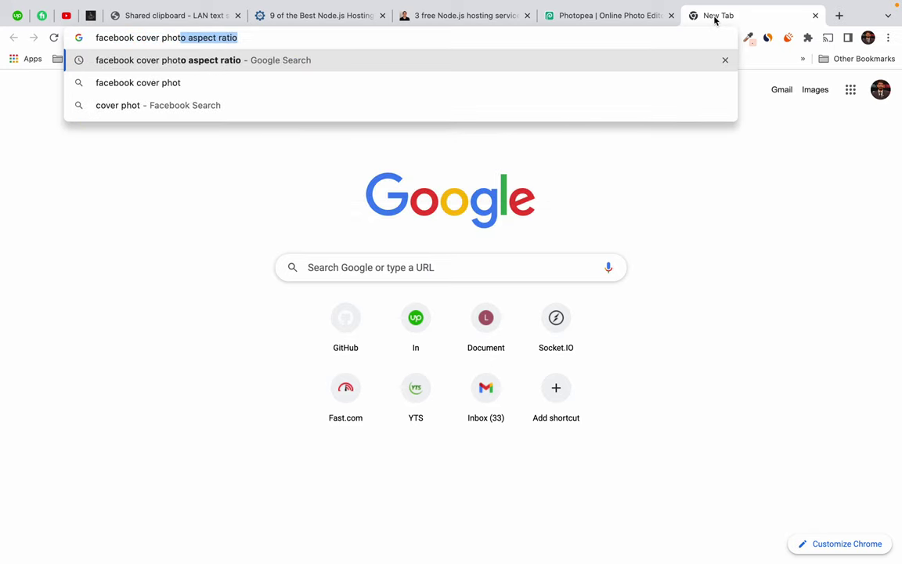
text(o asize)
key(Return)
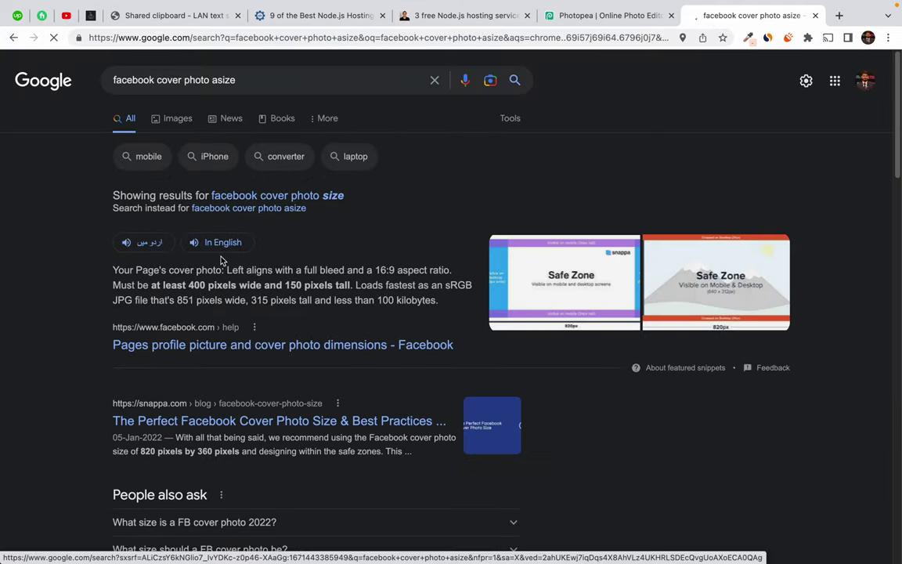
Step: Read the aspect ratio and the minimum width and height for a page cover photo in the featured answer
drag(114, 269, 265, 270)
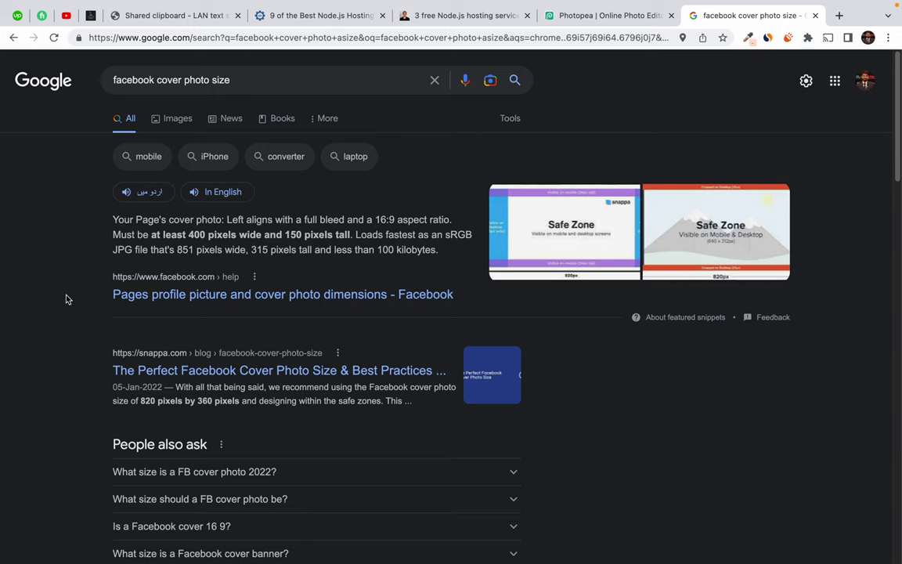
scroll(59, 337, down, 1)
drag(114, 195, 236, 195)
click(236, 194)
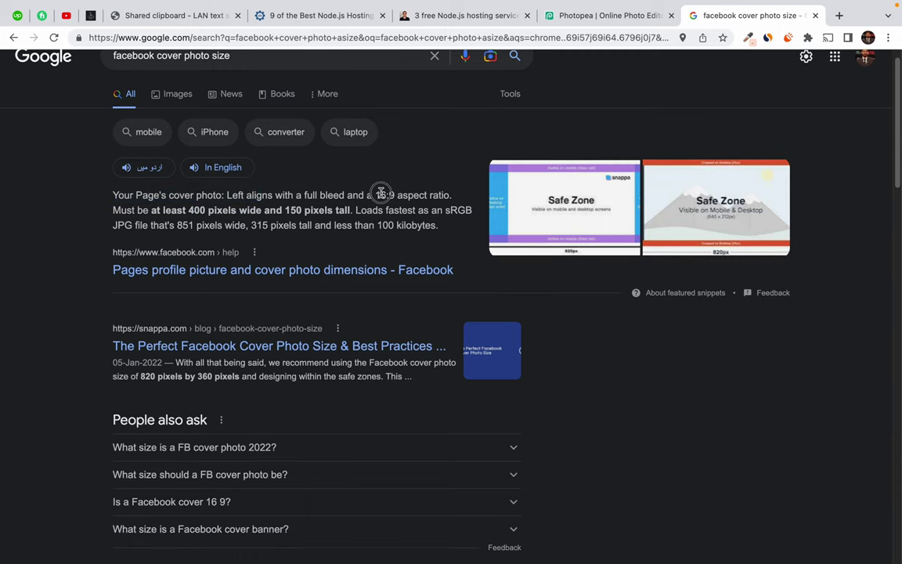
drag(126, 210, 186, 210)
double_click(195, 210)
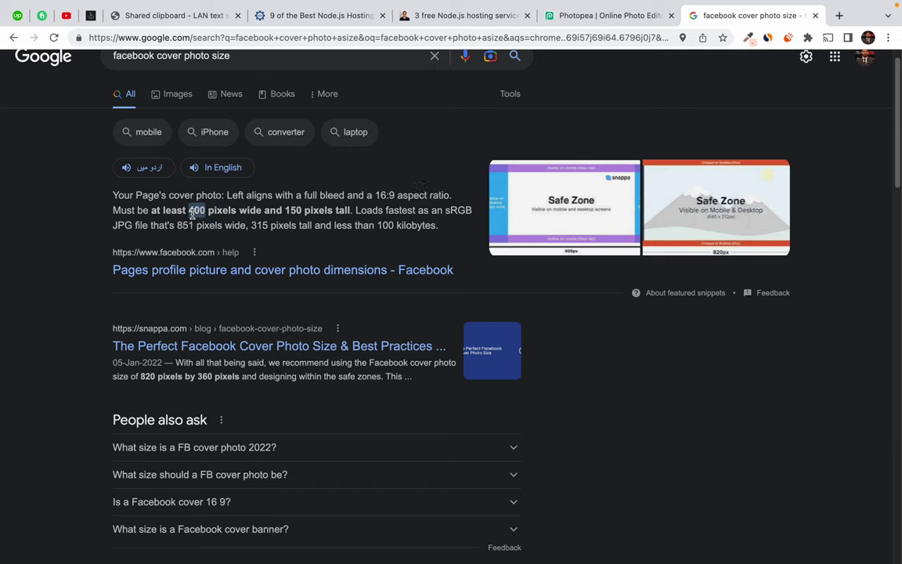
click(291, 211)
double_click(292, 211)
click(346, 210)
drag(188, 210, 336, 211)
click(338, 211)
Step: Check the fastest-loading cover photo dimensions in the featured answer, focusing on the width
drag(175, 227, 302, 227)
click(235, 227)
click(208, 225)
double_click(185, 226)
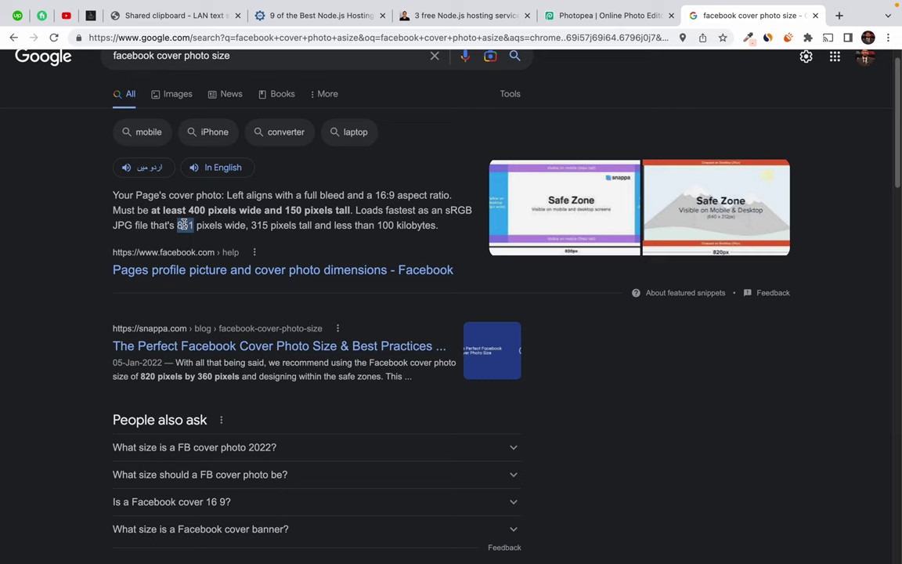
click(183, 225)
double_click(183, 224)
Step: Switch back to Photopea and enter an image width of 851 pixels with the aspect ratio kept
click(626, 17)
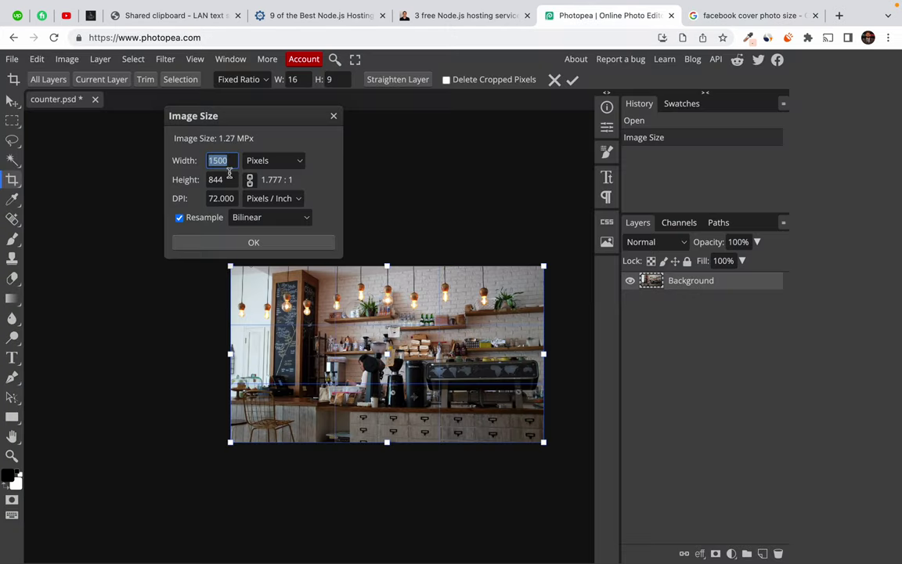
text(851)
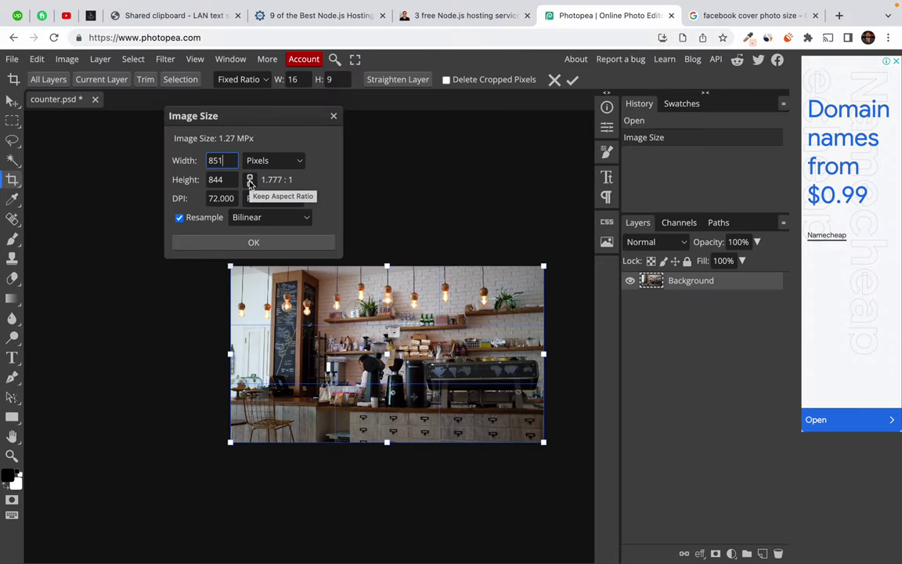
click(331, 172)
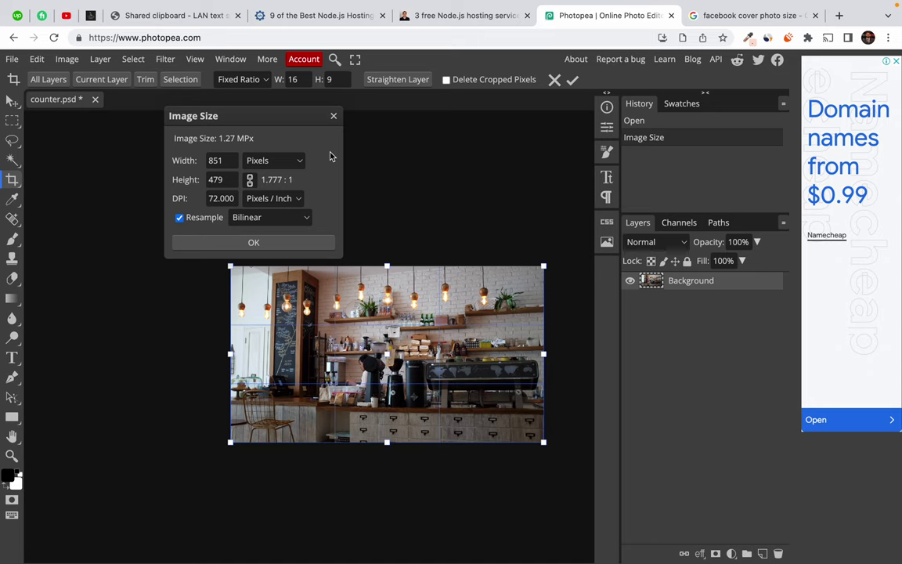
Step: Review the available resampling methods for the resize, leaving Bilinear selected
click(306, 221)
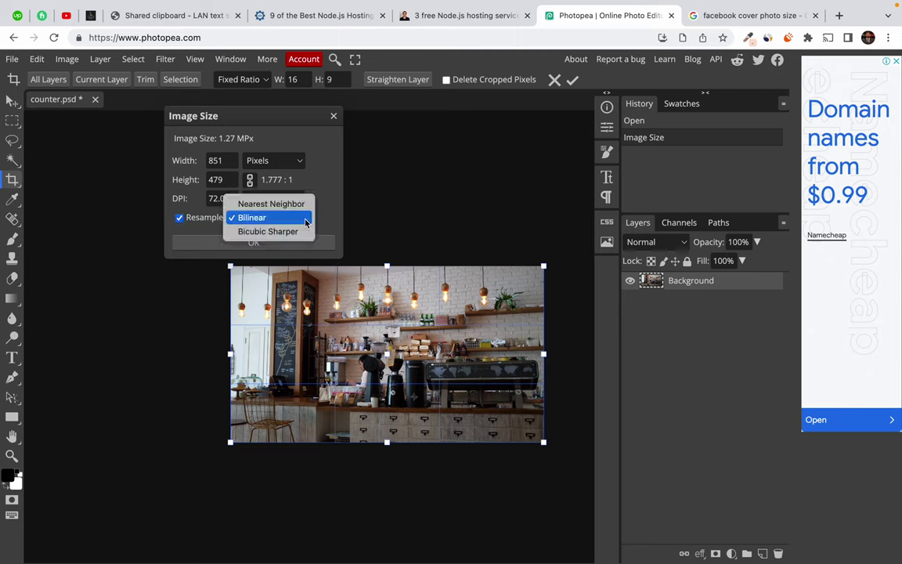
click(311, 219)
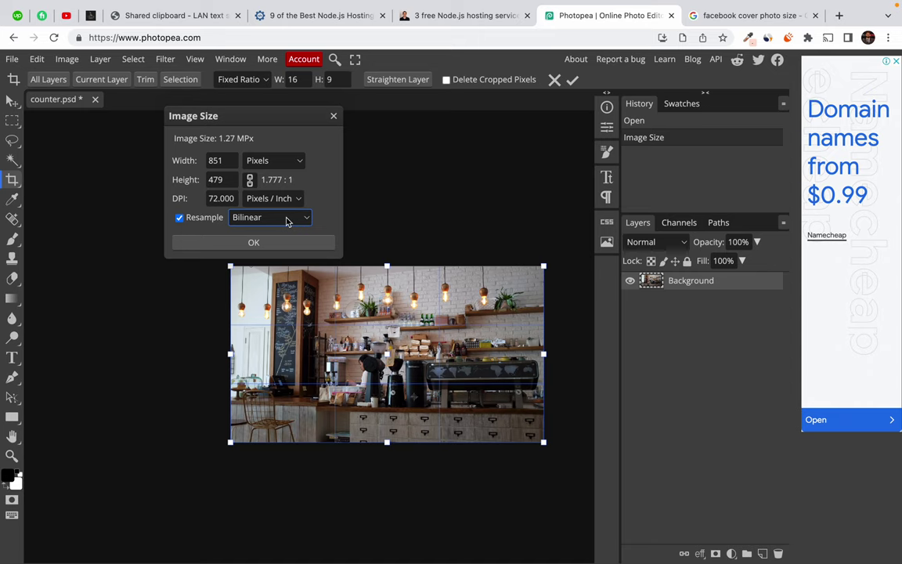
click(291, 219)
click(328, 222)
click(302, 219)
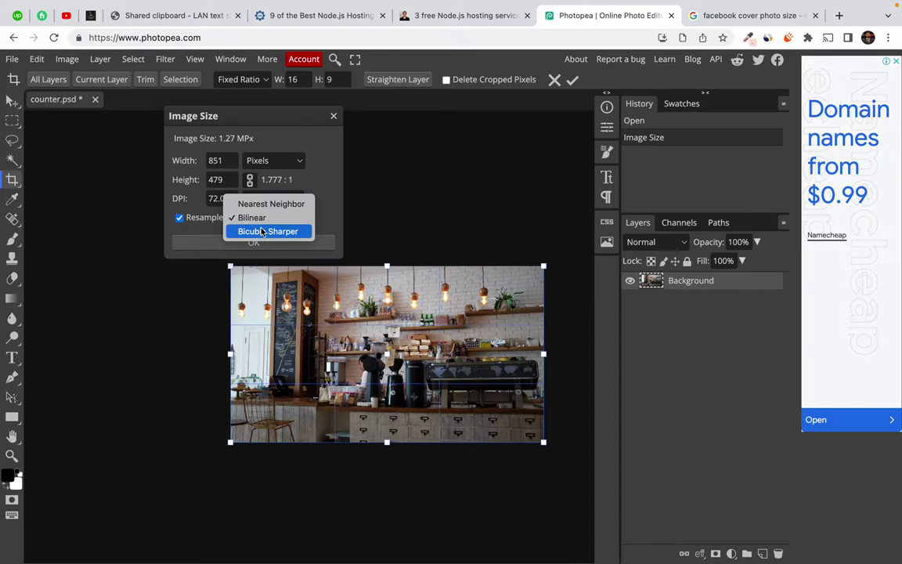
click(428, 122)
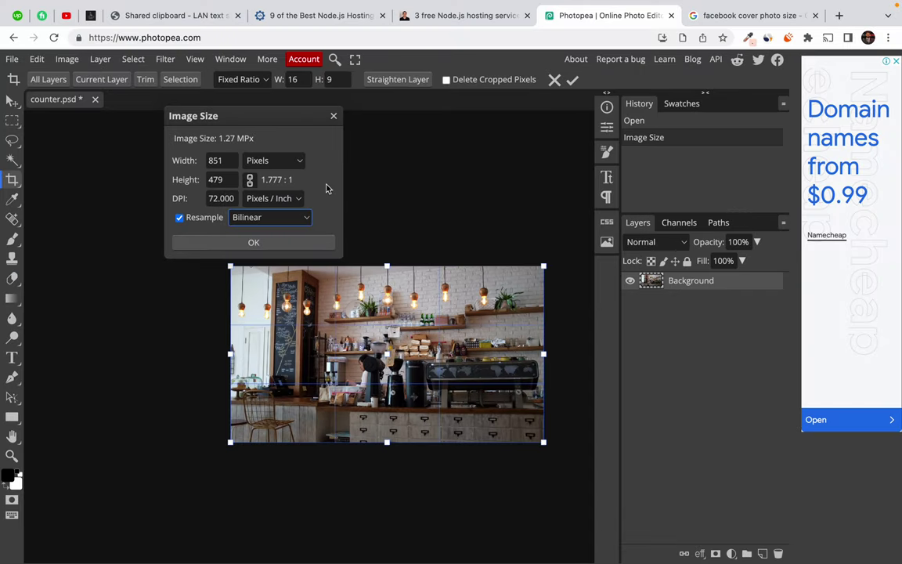
Step: Undo the resize applied while the crop frame was active and resize the image again to 851 pixels wide, keeping the aspect ratio
click(252, 244)
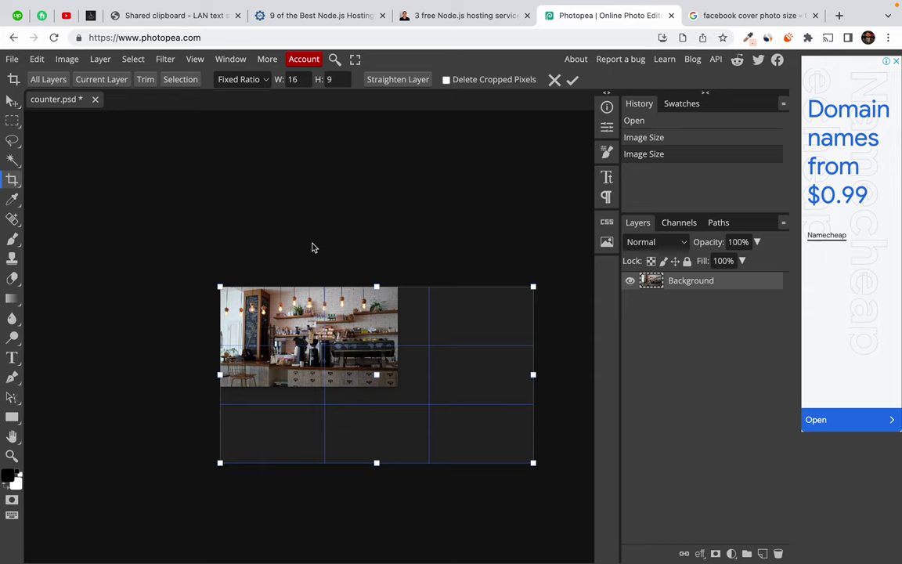
key(ctrl+z)
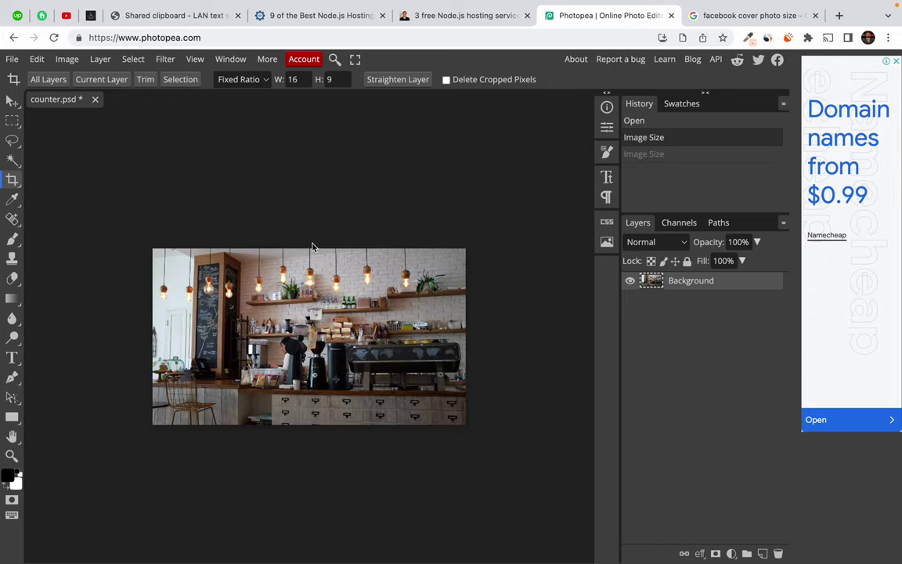
click(67, 59)
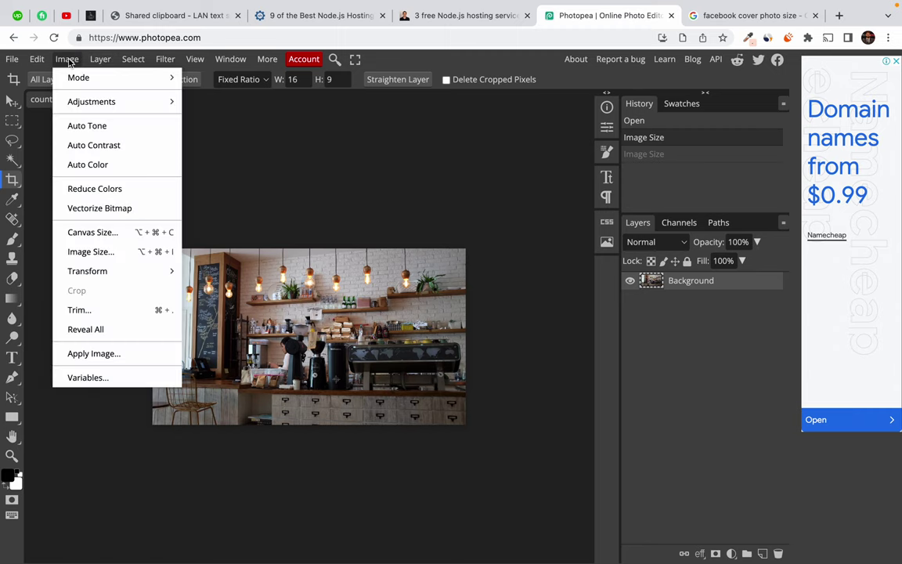
click(92, 251)
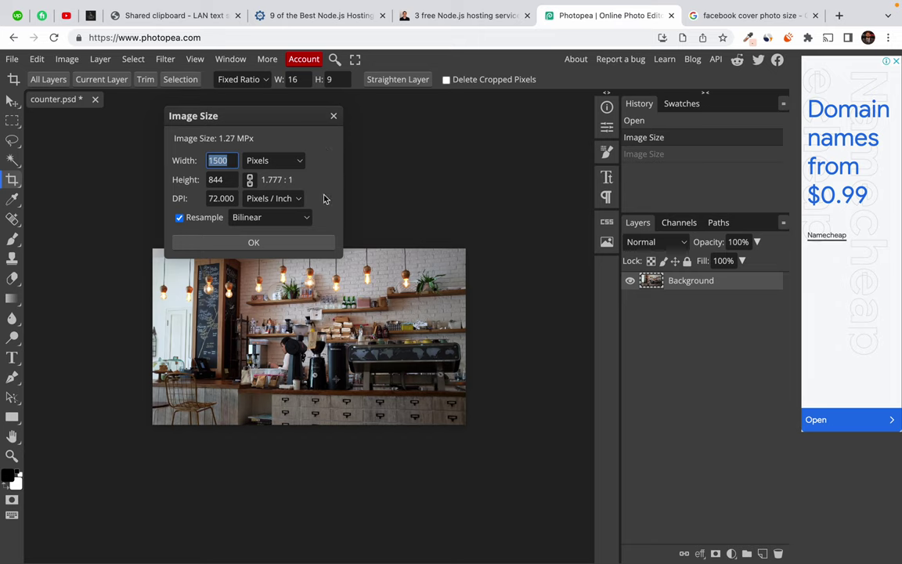
text(851)
key(Tab)
click(253, 243)
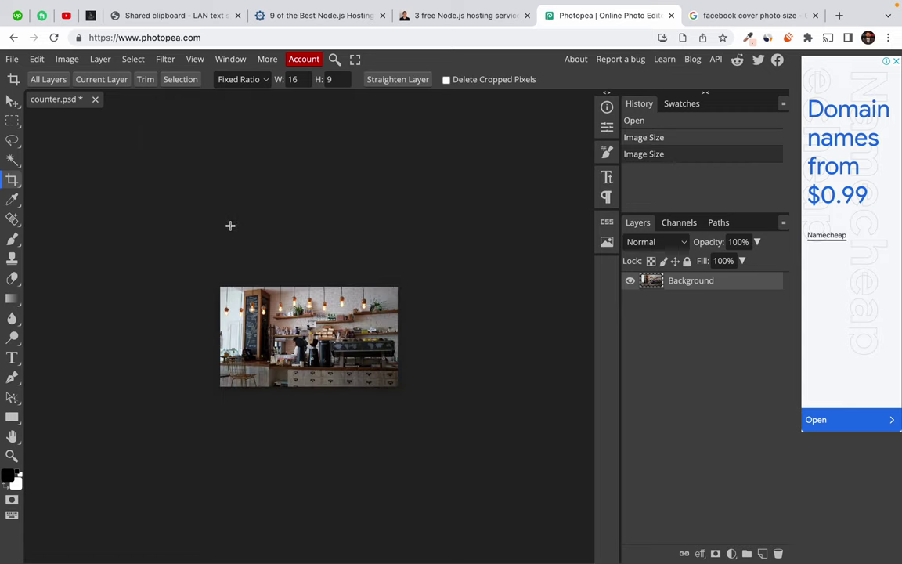
Step: Open the JPG export settings for the resized counter photo
drag(230, 225, 229, 200)
key(Escape)
scroll(258, 294, up, 5)
scroll(274, 311, down, 3)
key(c)
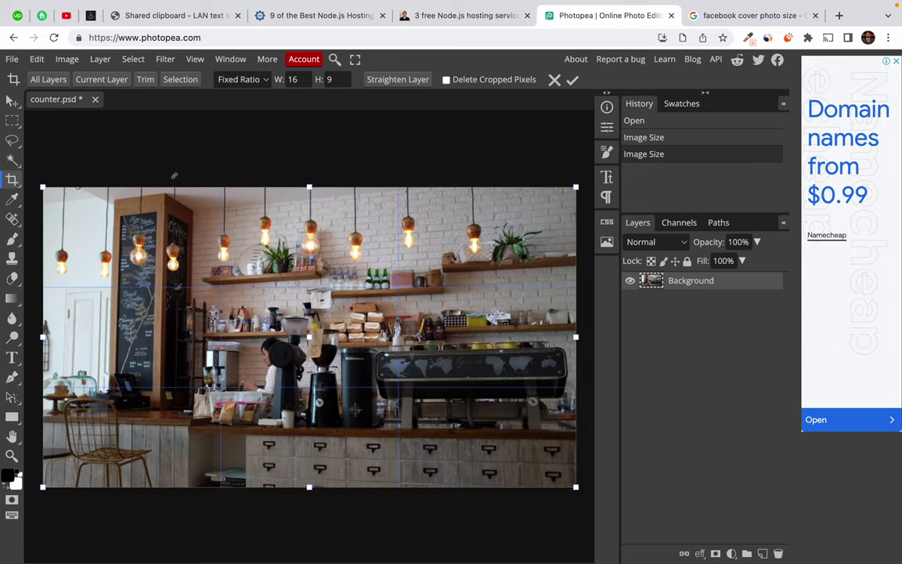
click(13, 60)
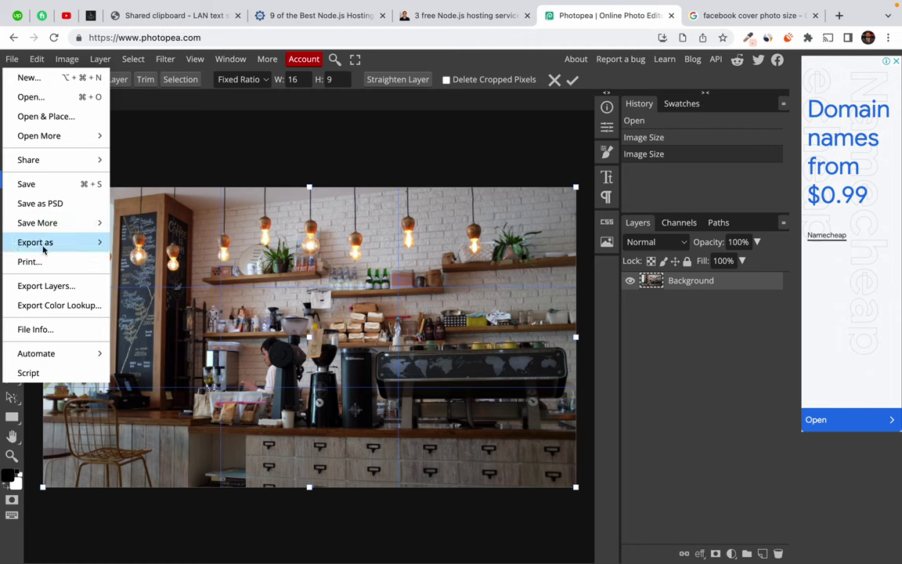
mouse_move(39, 244)
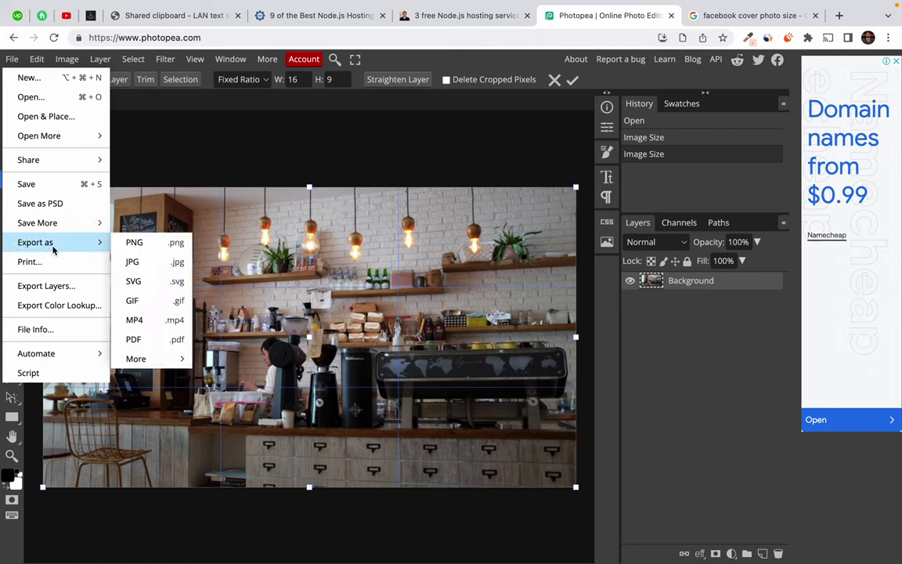
click(144, 266)
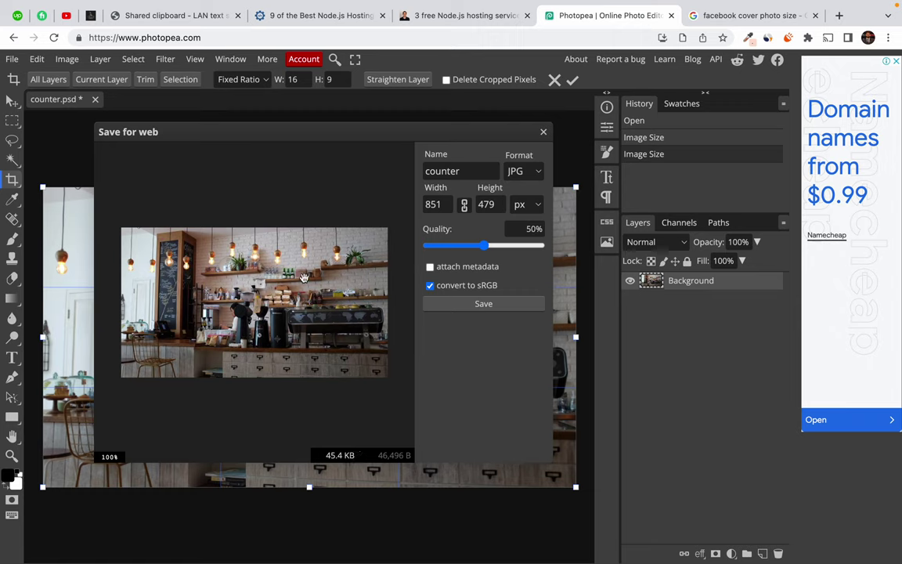
Step: Examine the export preview at several zoom levels to judge the photo's detail at 50% quality
scroll(266, 328, down, 3)
scroll(267, 329, up, 1)
scroll(268, 329, up, 1)
scroll(268, 329, down, 1)
scroll(268, 329, up, 1)
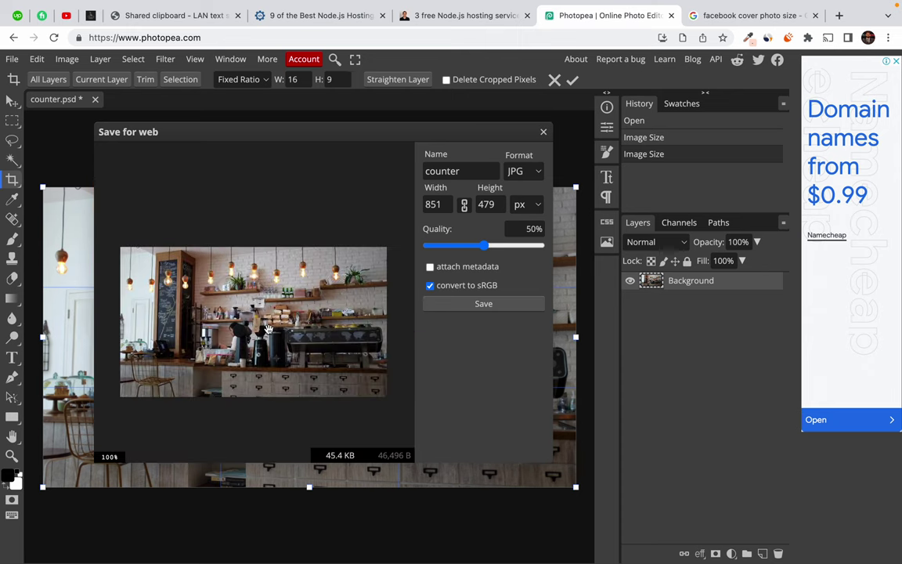
scroll(278, 326, down, 1)
scroll(309, 364, up, 1)
scroll(309, 364, up, 2)
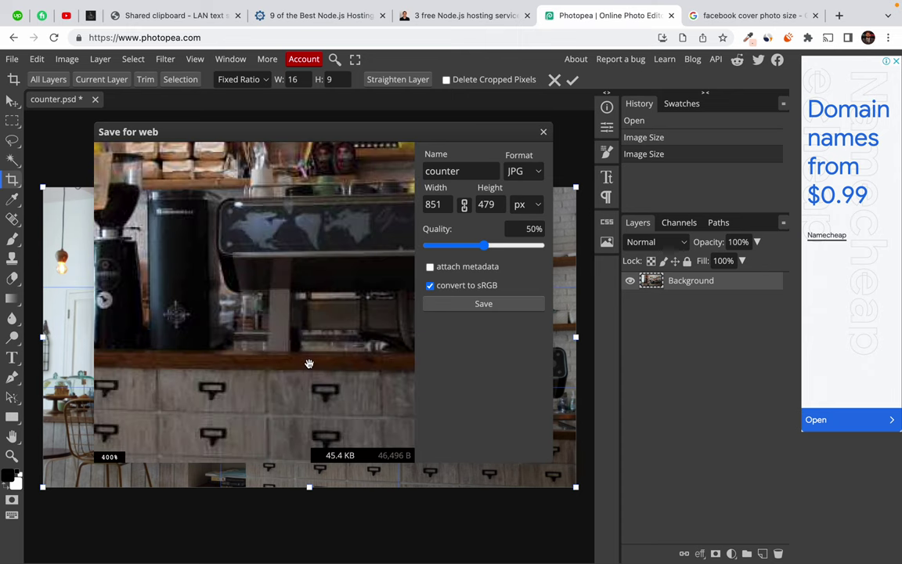
scroll(308, 352, up, 2)
scroll(308, 346, down, 1)
scroll(310, 347, down, 3)
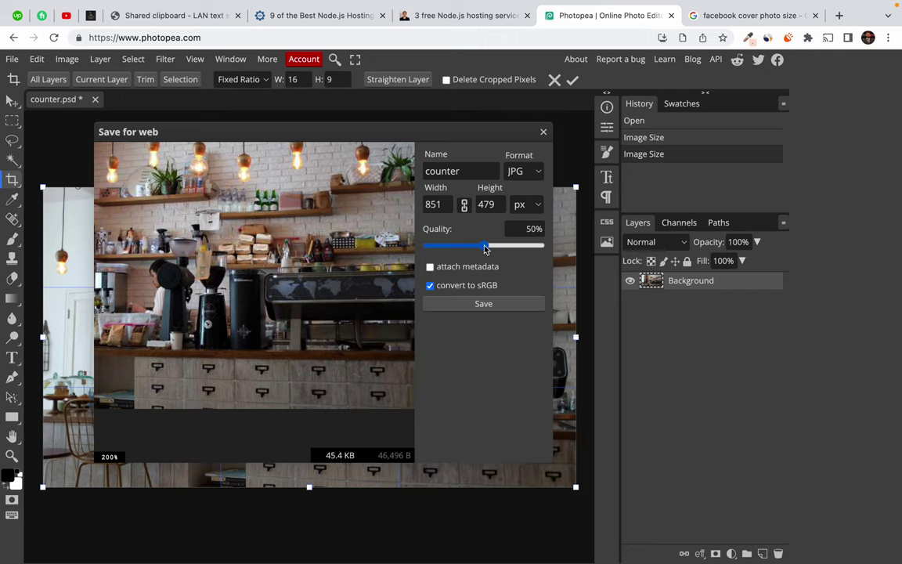
scroll(243, 259, down, 5)
scroll(260, 275, up, 5)
scroll(261, 275, up, 3)
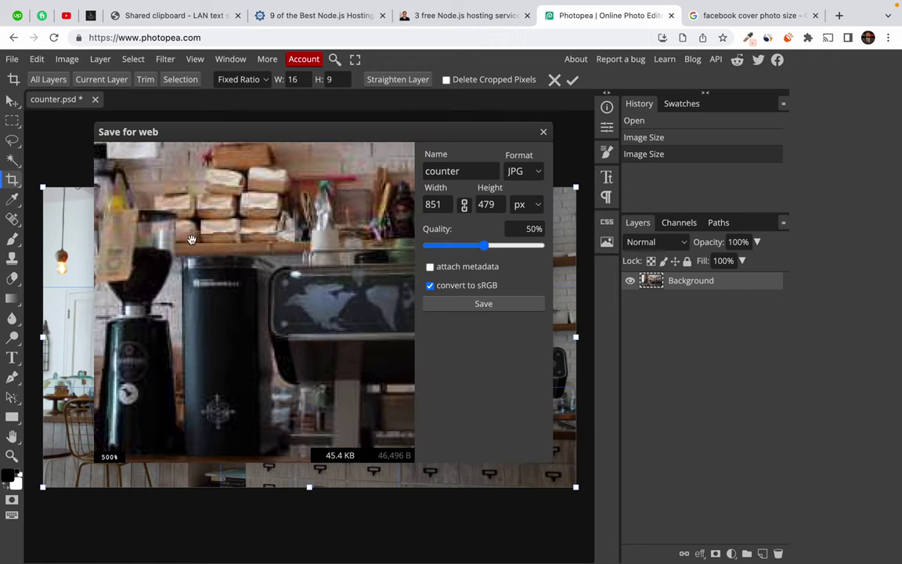
Step: Try JPG quality values of 80% and 100% and compare the detail in the preview
drag(485, 245, 519, 251)
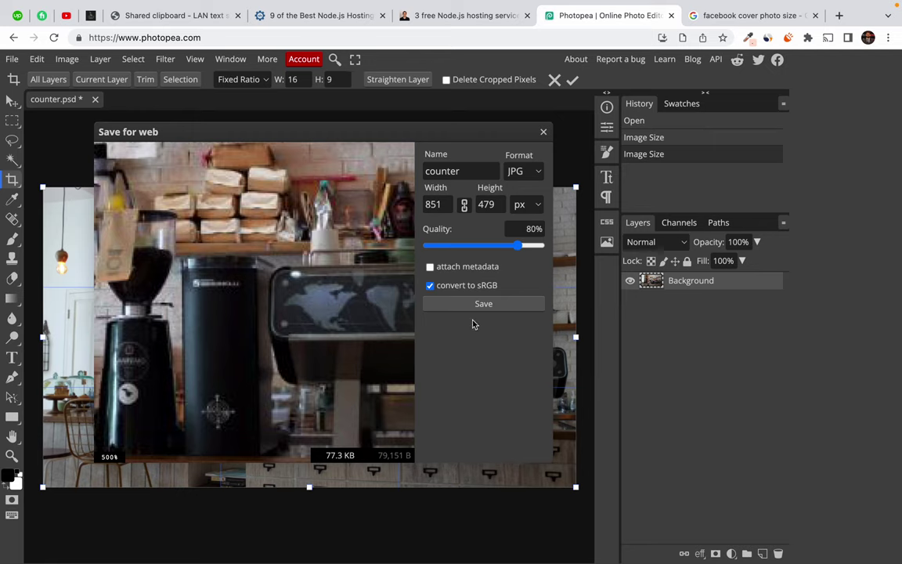
drag(518, 245, 565, 249)
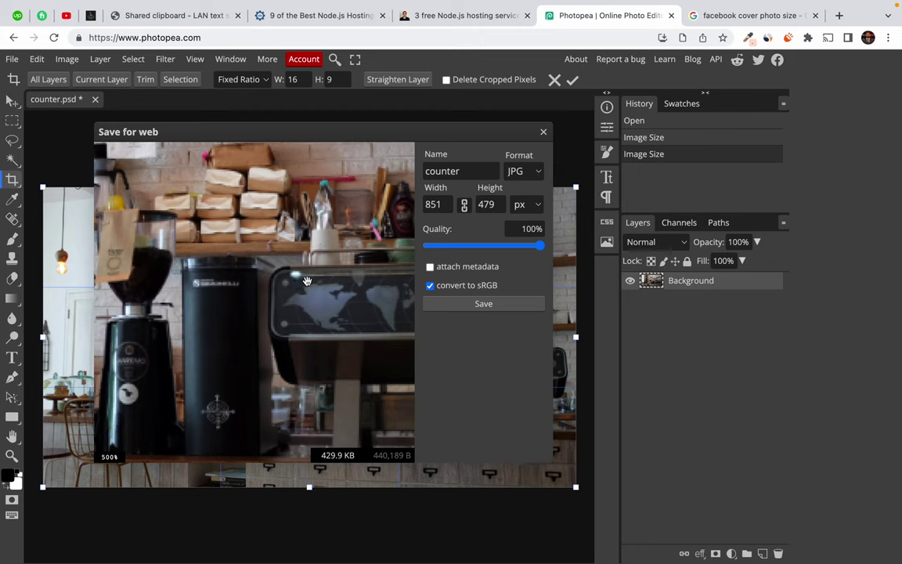
scroll(307, 280, up, 2)
scroll(306, 280, down, 4)
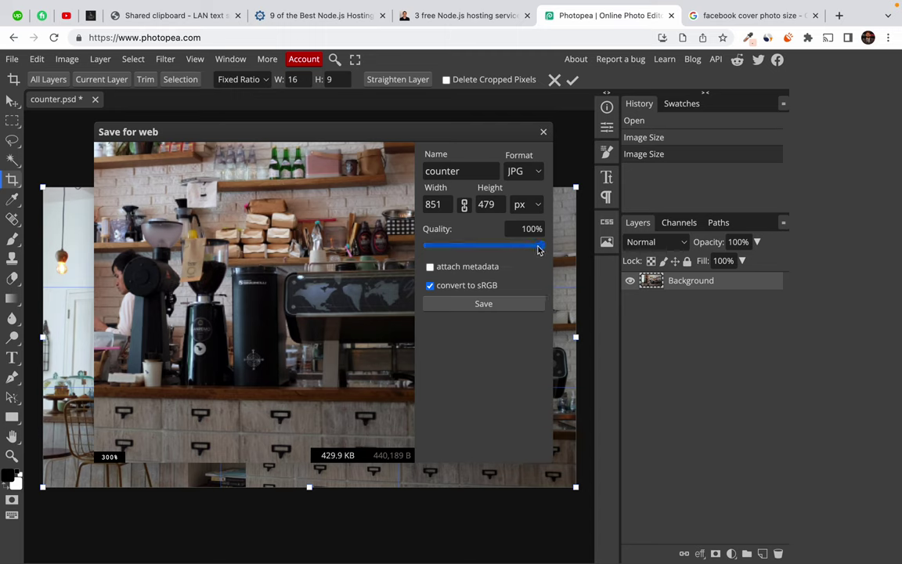
Step: Set the JPG quality to 55% and save the export as counter.jpg
drag(539, 245, 490, 253)
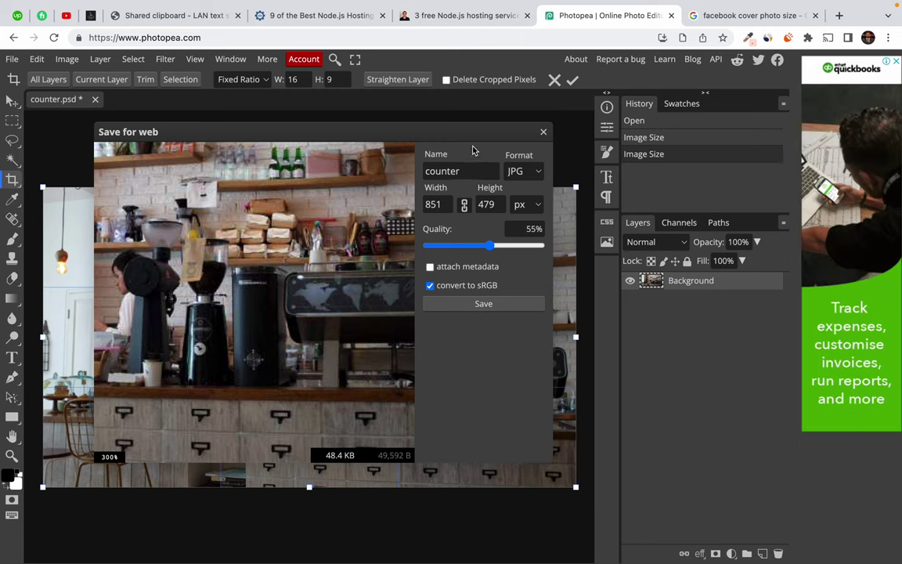
click(483, 304)
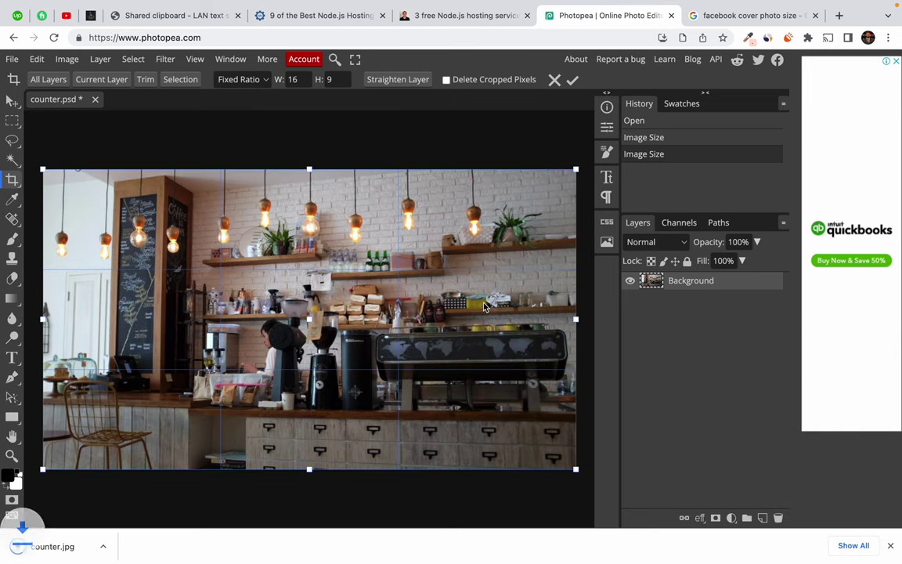
Step: Open the downloaded counter.jpg in Preview to check it, and close its window
click(55, 546)
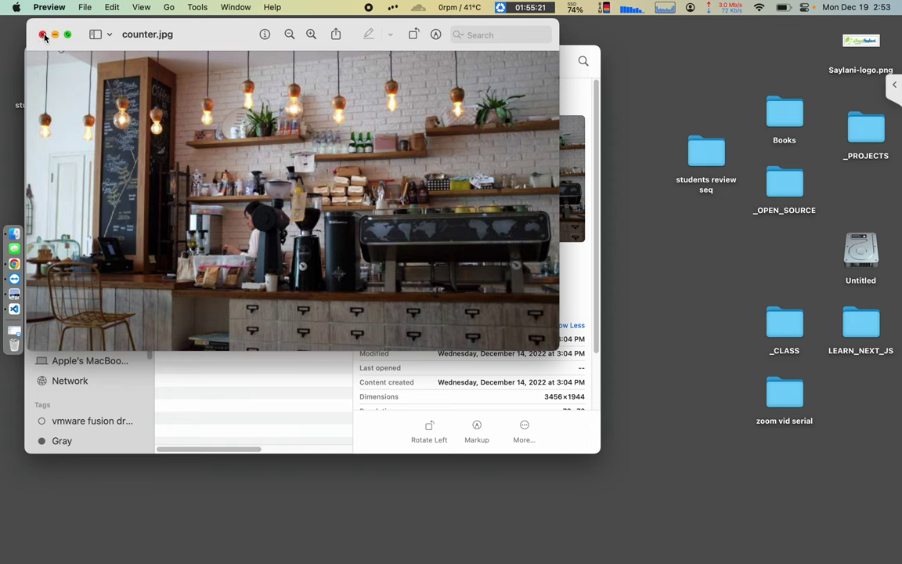
drag(187, 34, 292, 43)
click(146, 43)
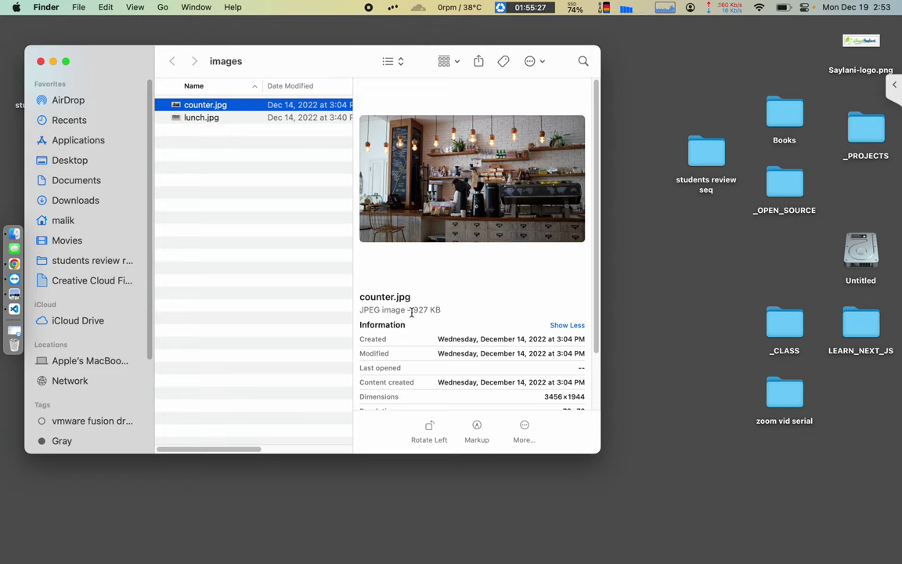
Step: Compare the file size and dimensions of the original counter.jpg in the images folder with the exported copy in Downloads
drag(412, 309, 451, 311)
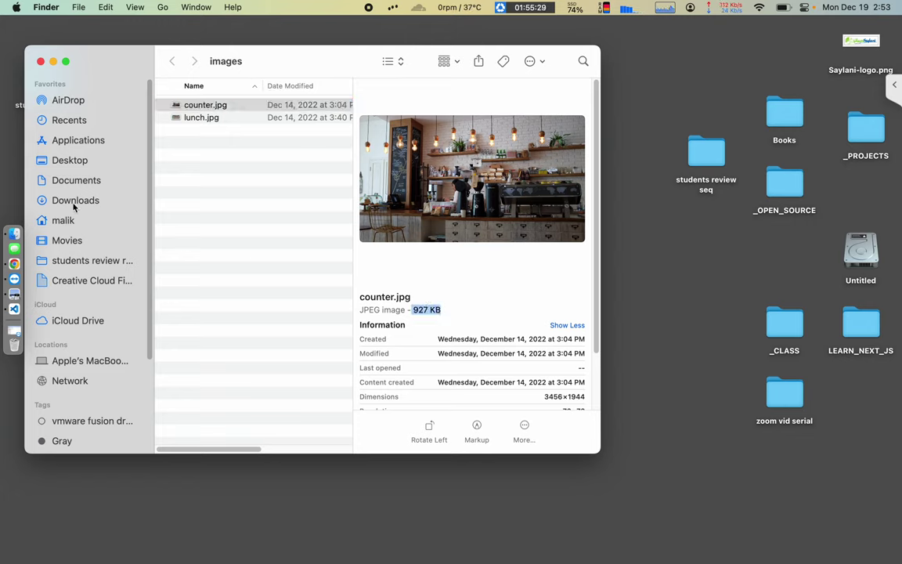
click(69, 202)
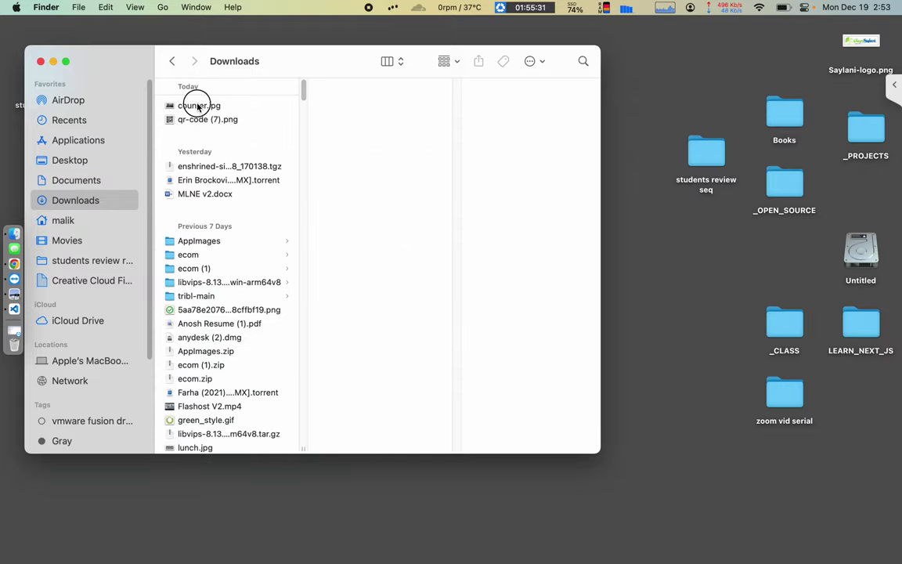
click(200, 105)
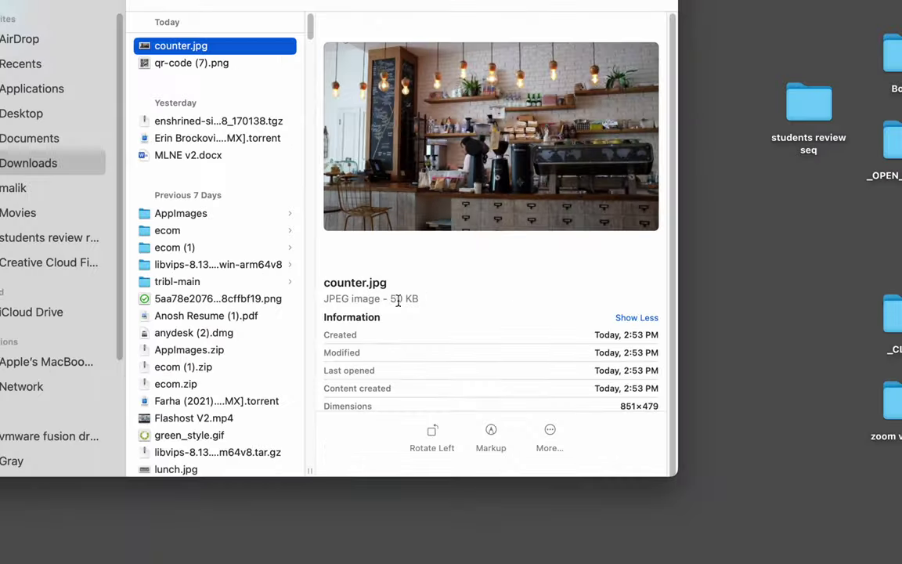
scroll(885, 308, down, 3)
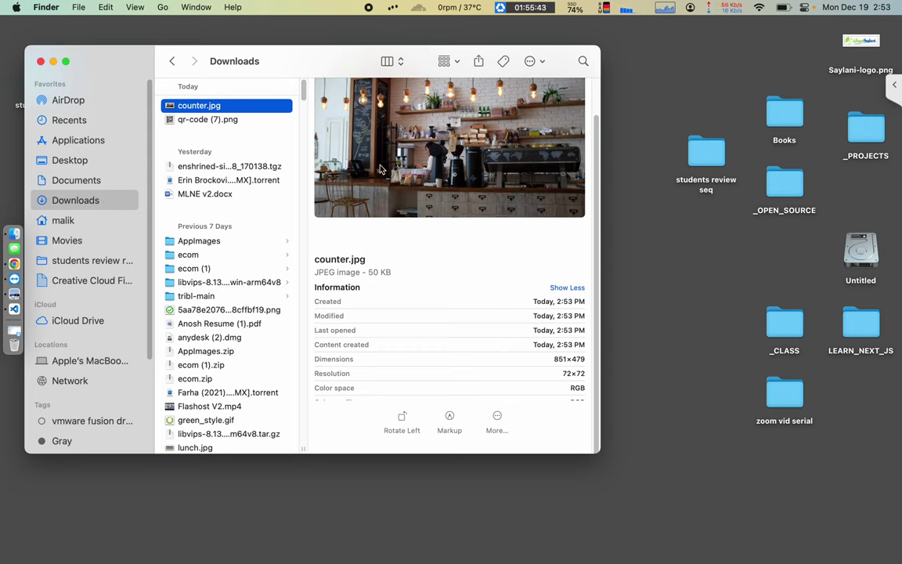
click(41, 62)
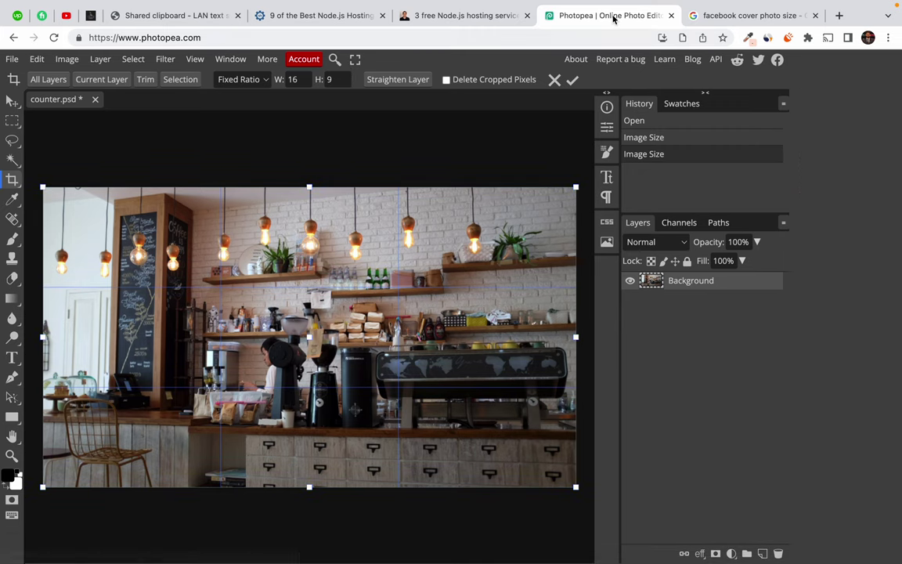
Step: Close the Photopea and Facebook cover size browser tabs, plus the counter.jpg and lunch.jpg previews in Visual Studio Code
click(670, 17)
click(483, 217)
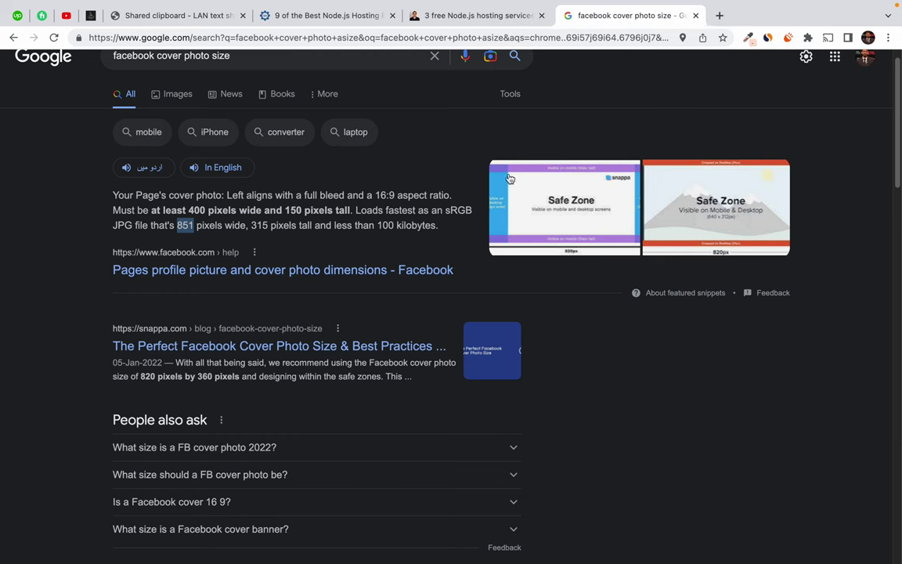
middle_click(613, 14)
click(567, 15)
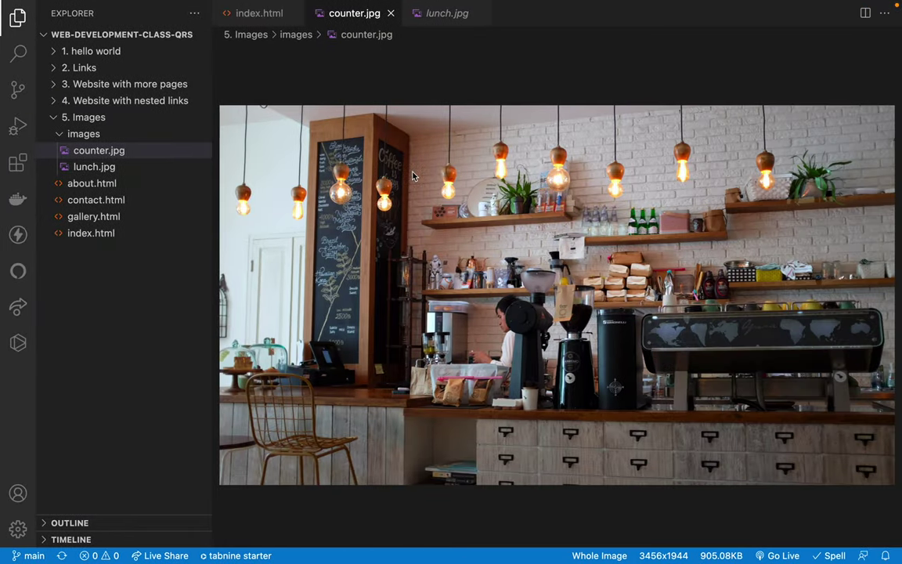
middle_click(357, 14)
middle_click(357, 13)
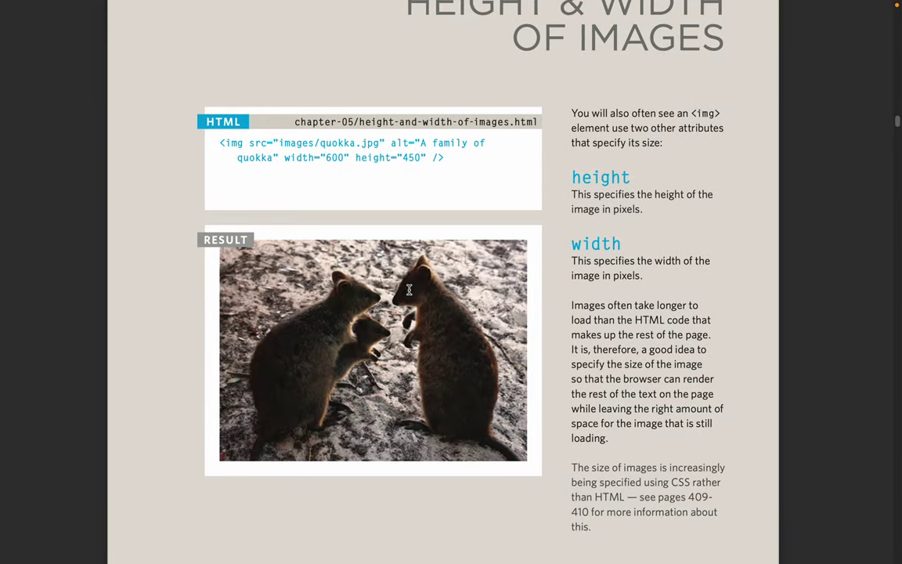
Step: Switch to the HTML book and go from the image height and width page to the section on where to place images in code
scroll(409, 289, down, 15)
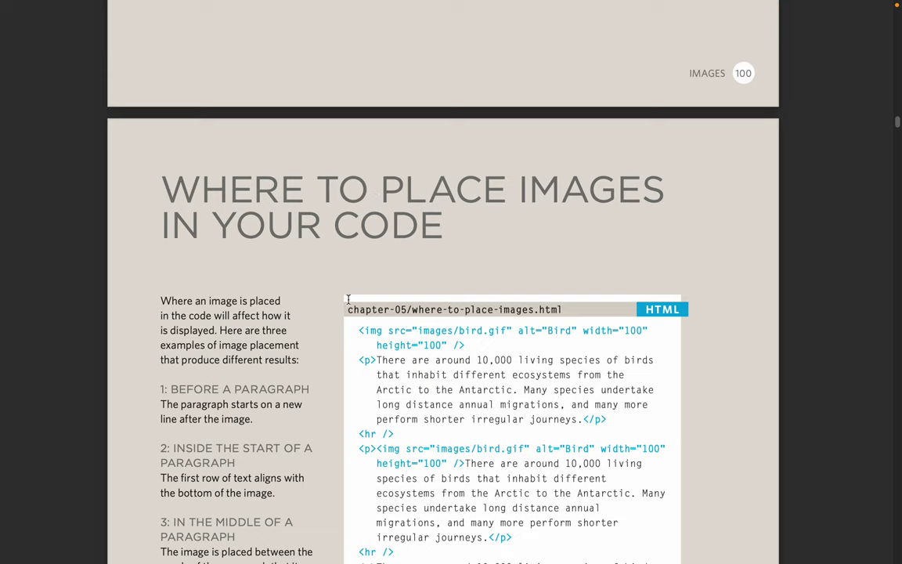
scroll(316, 243, down, 2)
scroll(317, 243, down, 3)
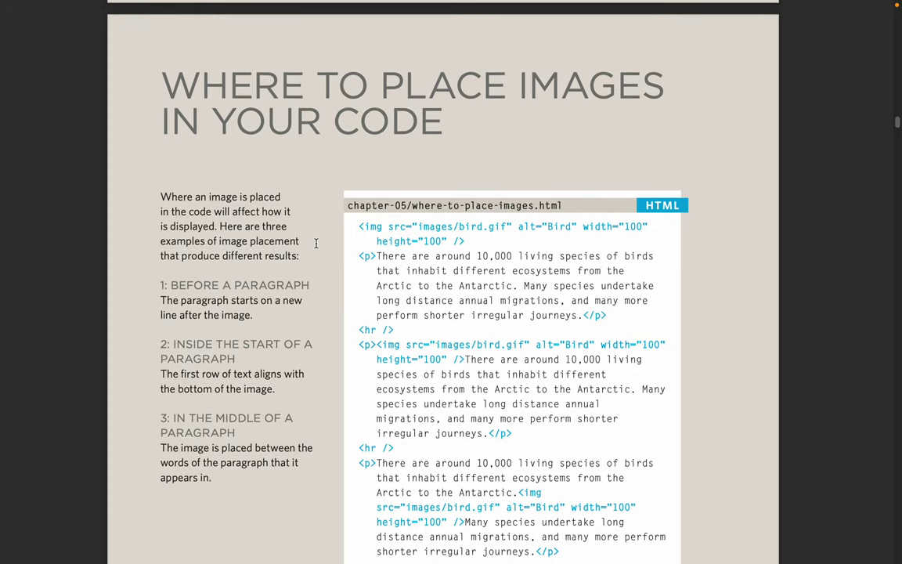
drag(165, 85, 587, 90)
click(587, 90)
Step: Read the introduction on how an image's placement in the code affects its display, highlighting each line
scroll(266, 259, down, 1)
drag(161, 156, 291, 158)
click(291, 157)
drag(162, 170, 279, 172)
click(213, 186)
drag(161, 187, 288, 187)
drag(166, 200, 293, 214)
click(293, 213)
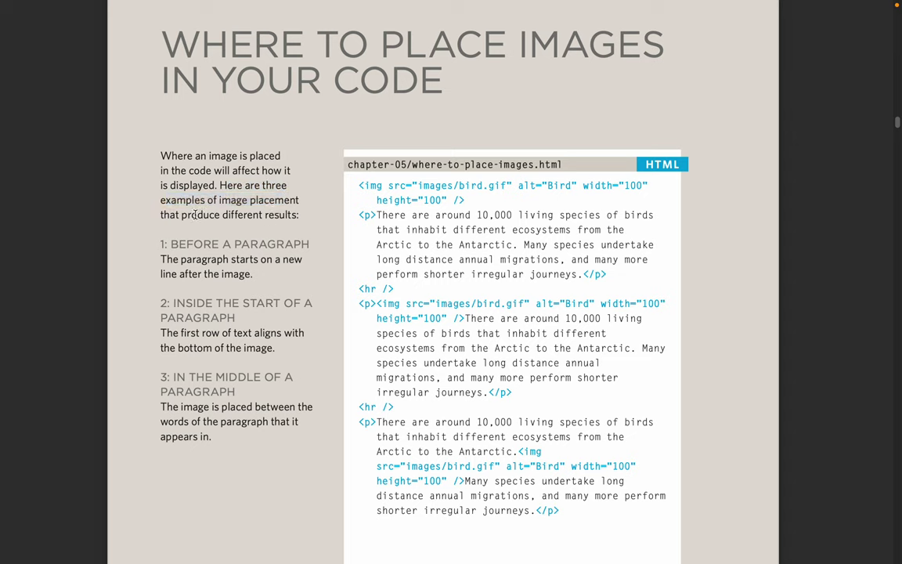
drag(197, 215, 297, 214)
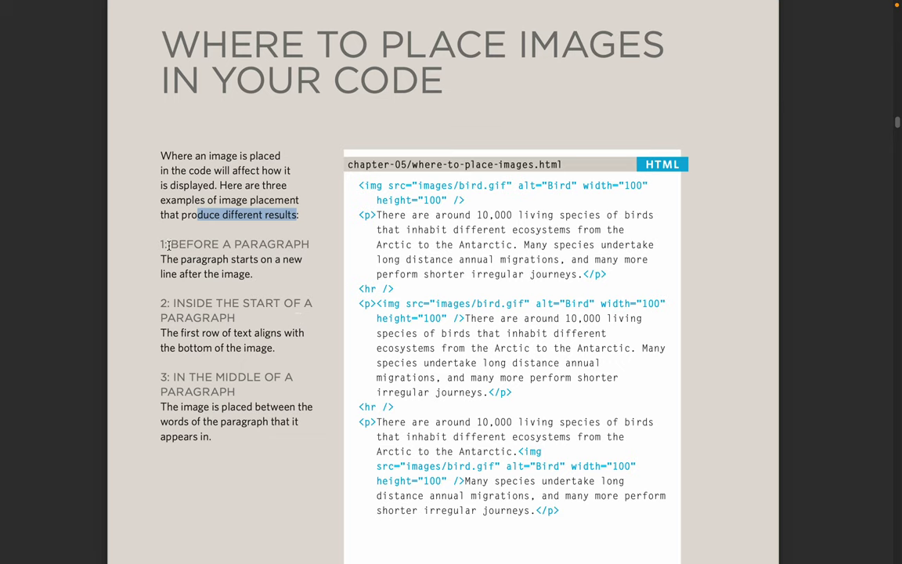
Step: Read the "Before a paragraph" placement example, highlighting its heading and each line of its explanation
drag(169, 244, 310, 245)
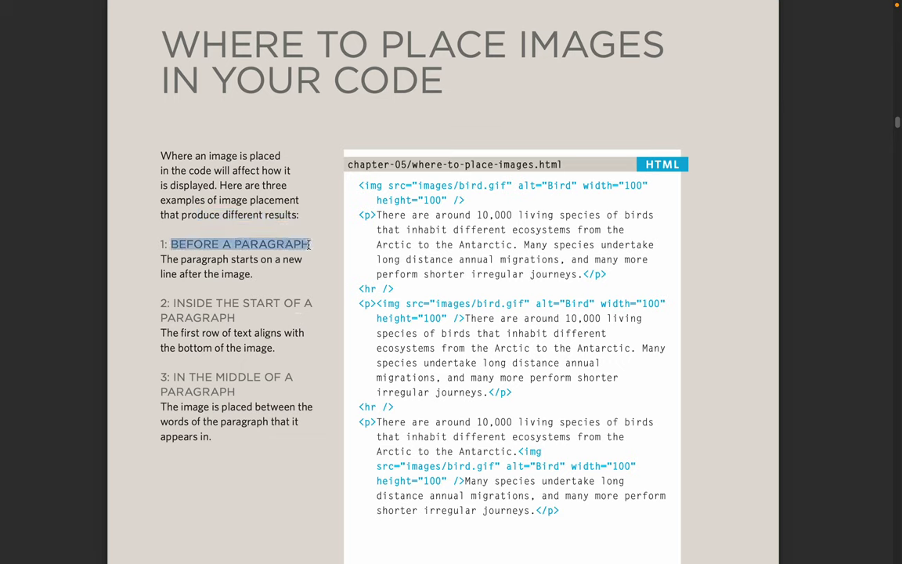
click(309, 244)
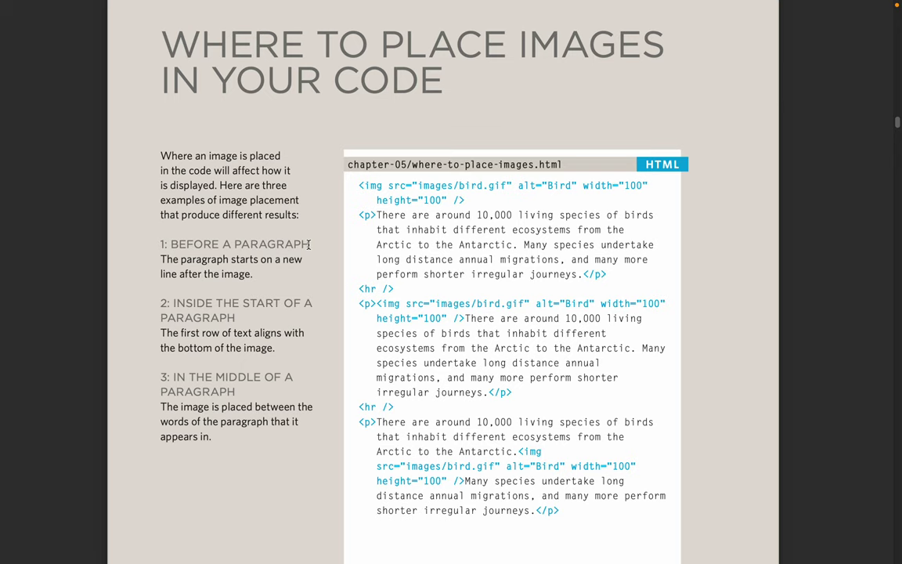
drag(160, 258, 291, 259)
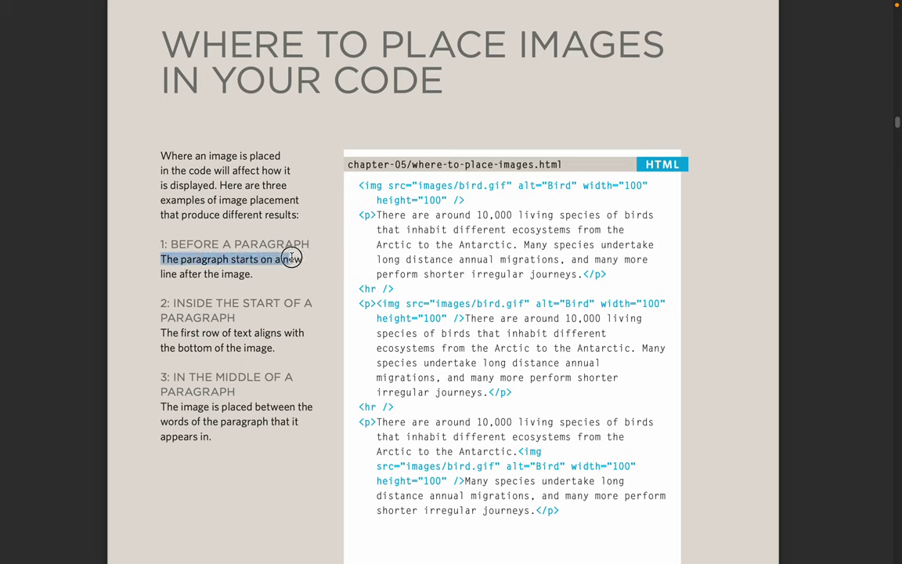
click(178, 273)
drag(160, 274, 251, 274)
click(251, 274)
Step: Check the rendered bird results on the facing page, then return and highlight the explanation of the "Before a paragraph" example
scroll(349, 425, down, 10)
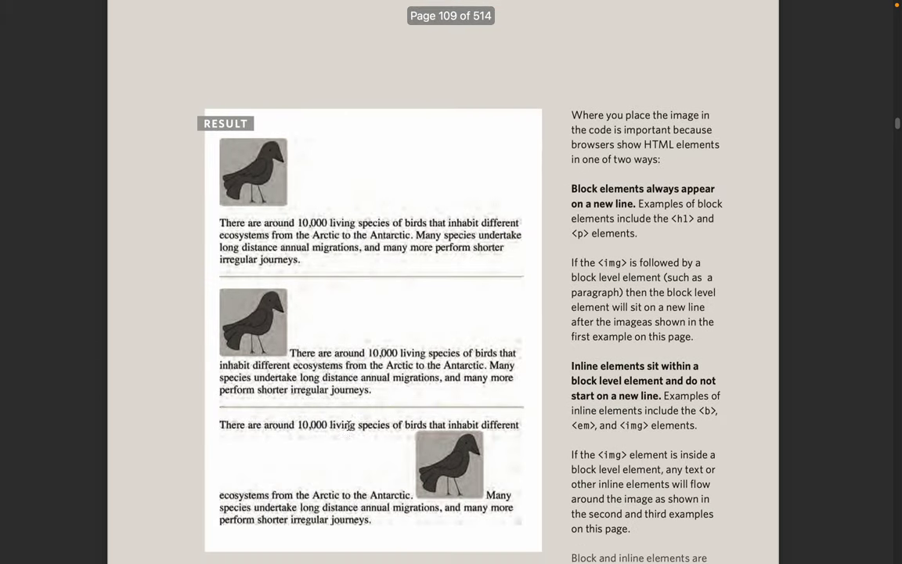
scroll(349, 426, down, 2)
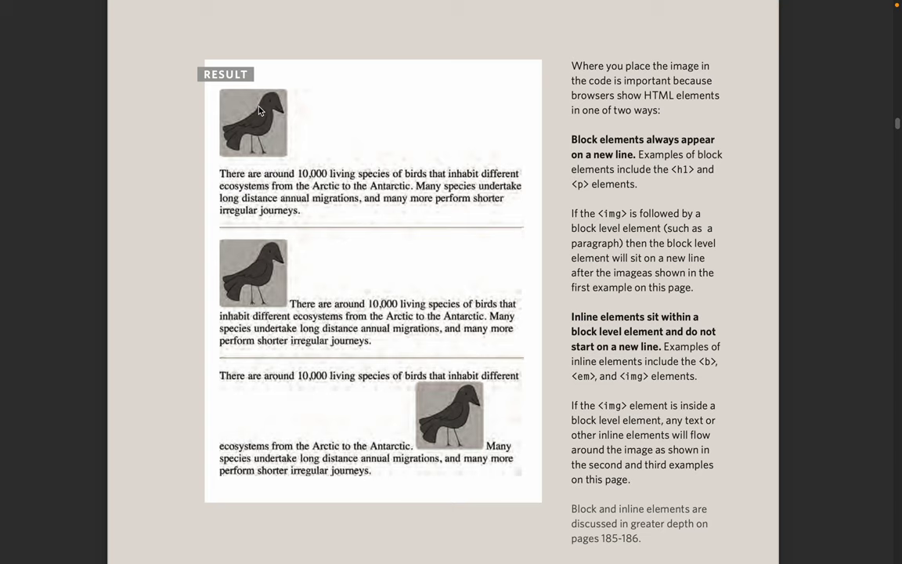
scroll(285, 240, up, 10)
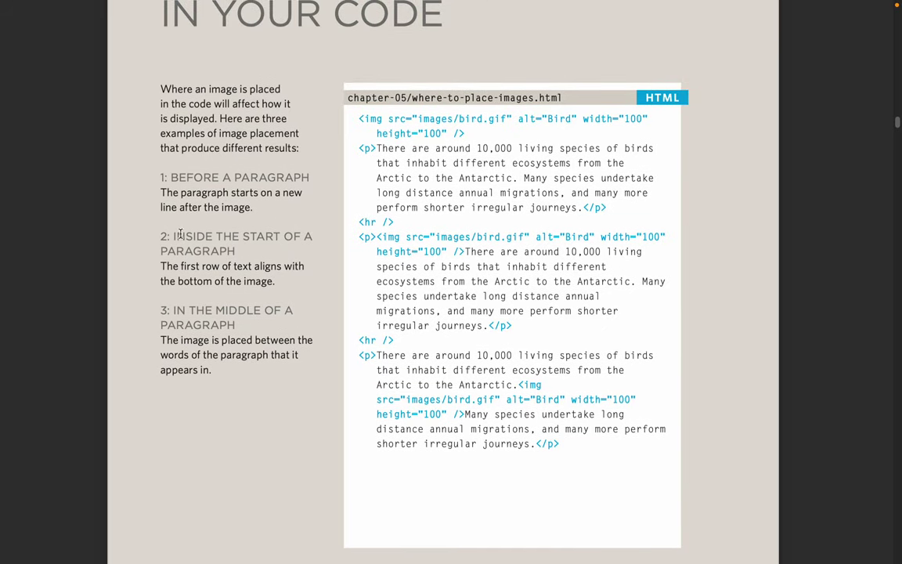
click(177, 192)
drag(177, 192, 268, 207)
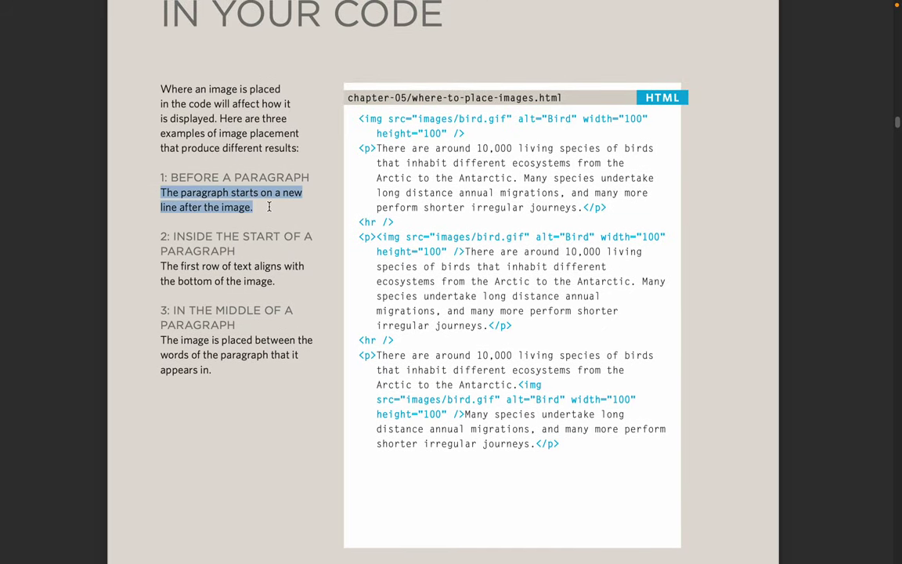
click(269, 207)
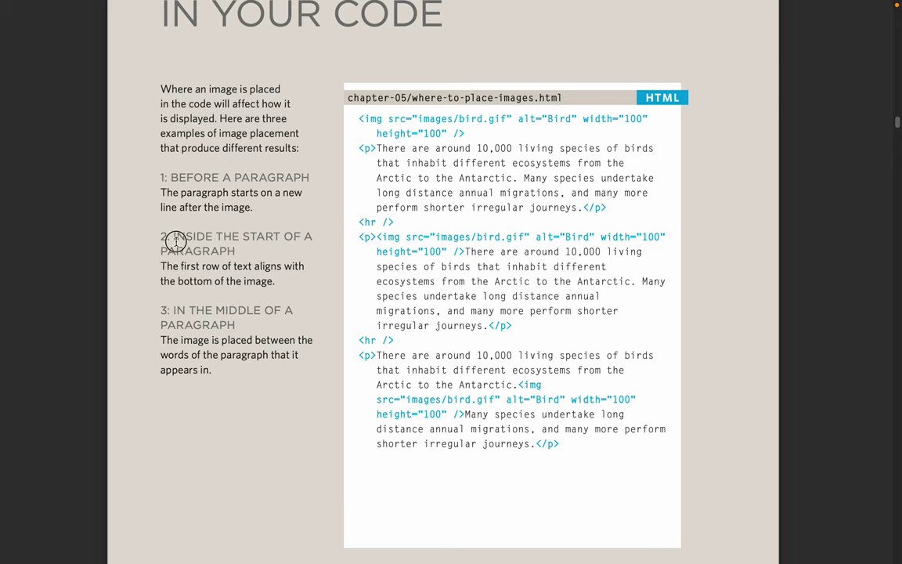
Step: Read the "Inside the start of a paragraph" example, highlighting its heading and the img tag inside the paragraph in its code
drag(175, 236, 279, 255)
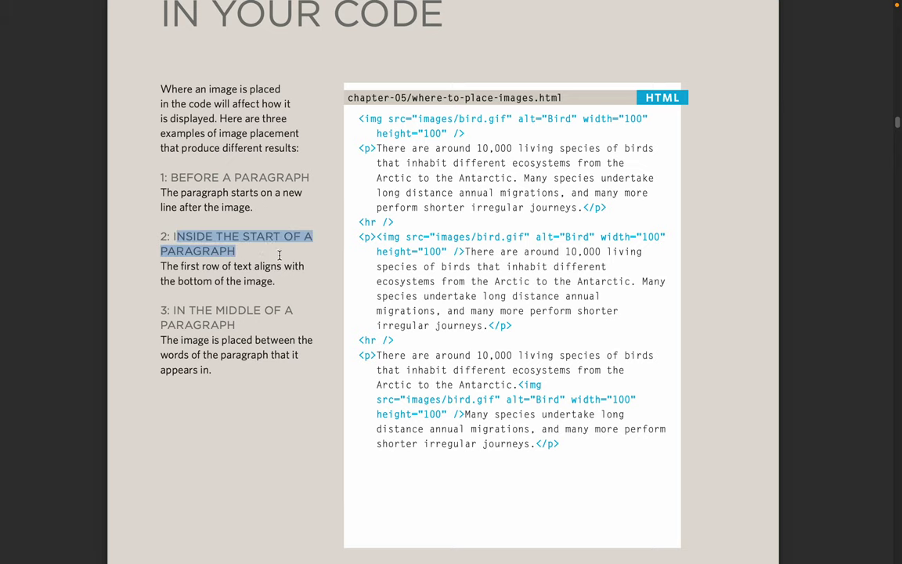
click(279, 255)
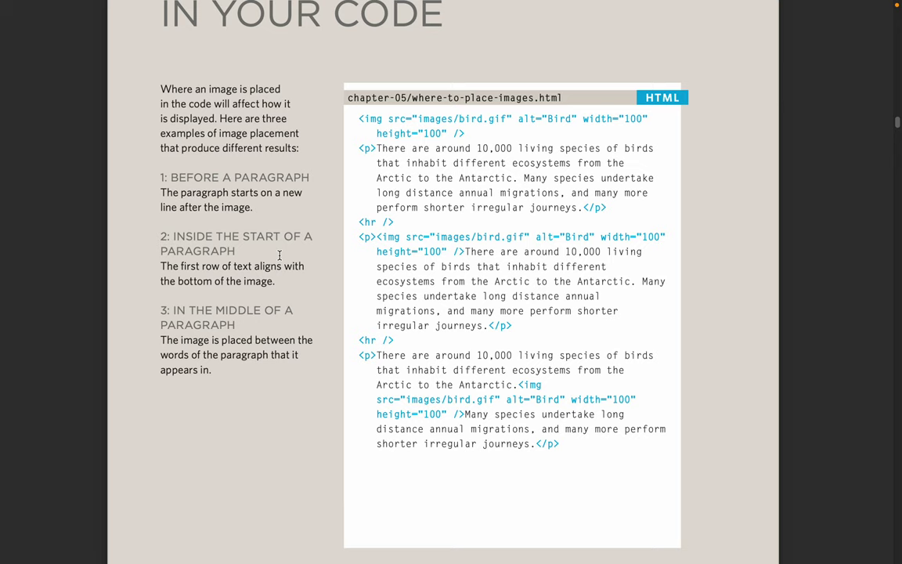
drag(166, 236, 268, 247)
click(268, 247)
scroll(296, 467, down, 2)
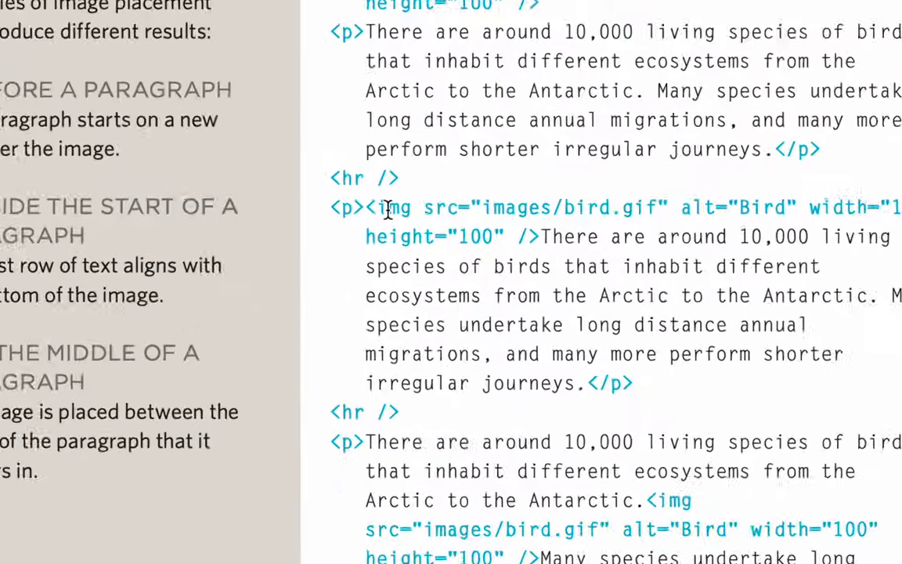
shift+click(377, 209)
click(354, 207)
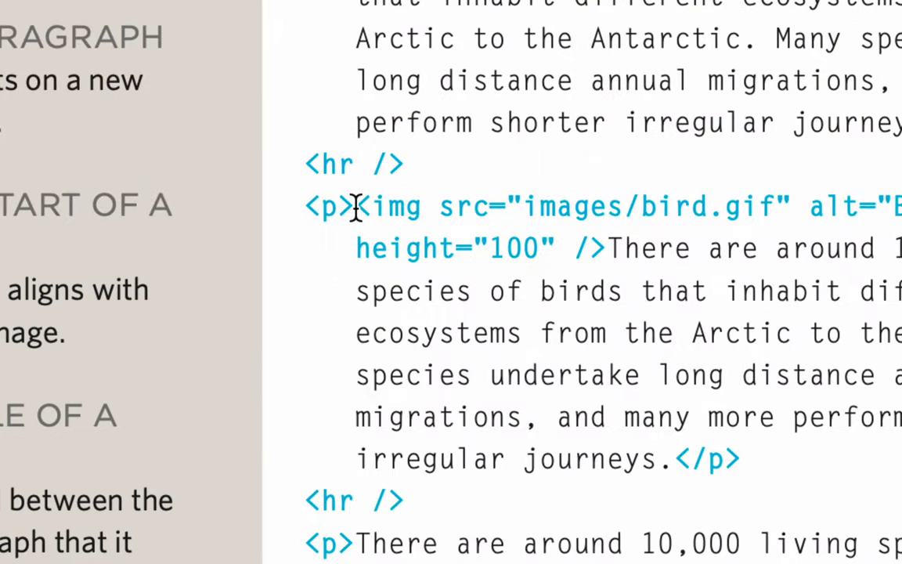
drag(353, 207, 514, 243)
click(548, 248)
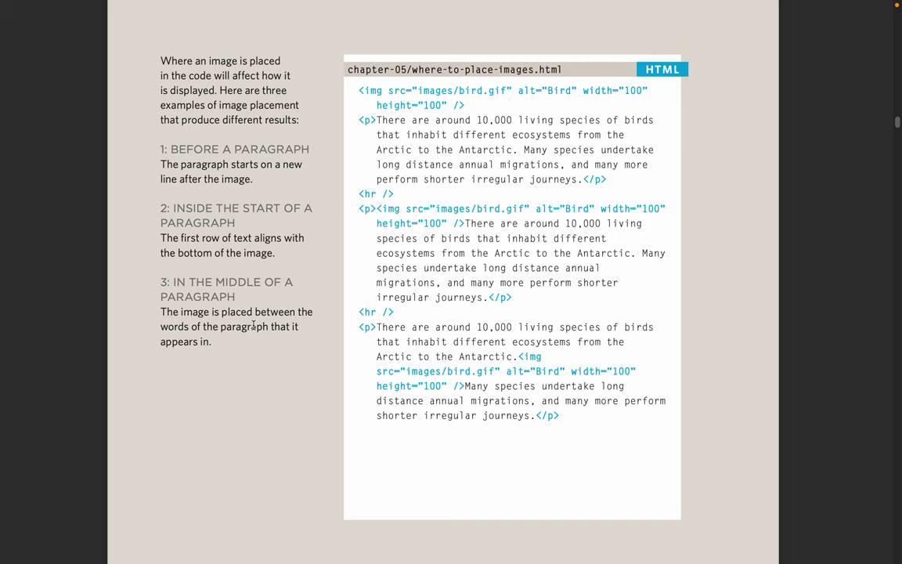
Step: Compare the rendered results of the three placement examples with the horizontally aligned bird images on the following pages
scroll(251, 322, down, 10)
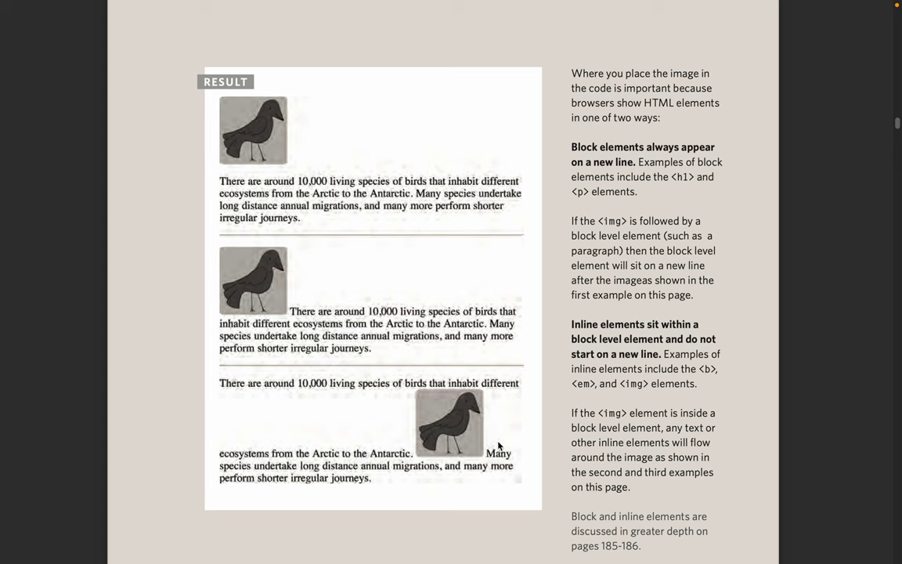
scroll(448, 286, down, 3)
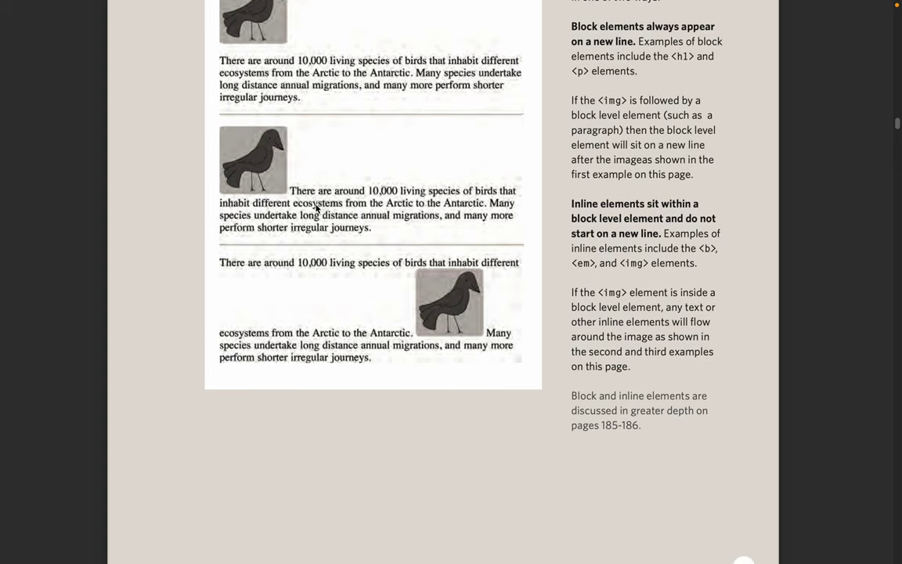
scroll(367, 353, down, 10)
scroll(367, 353, down, 4)
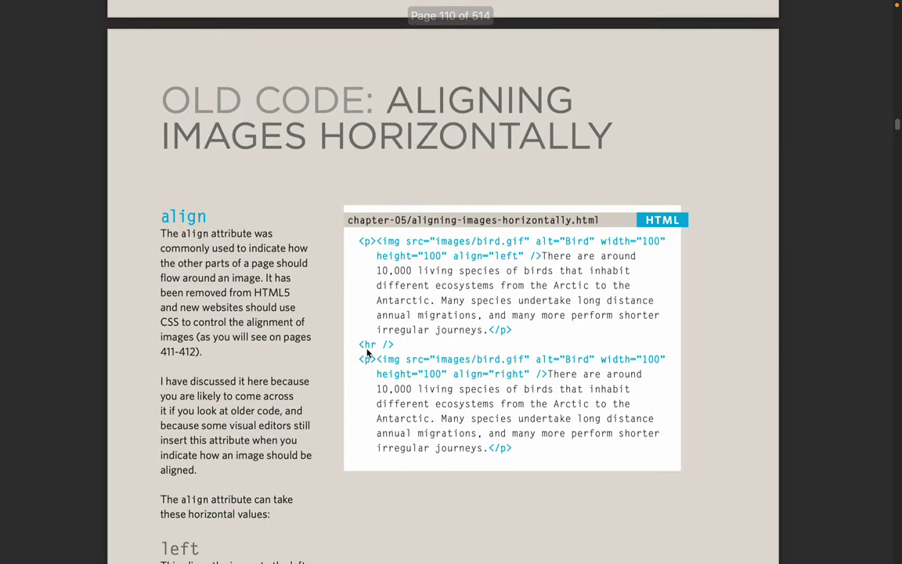
scroll(368, 353, down, 18)
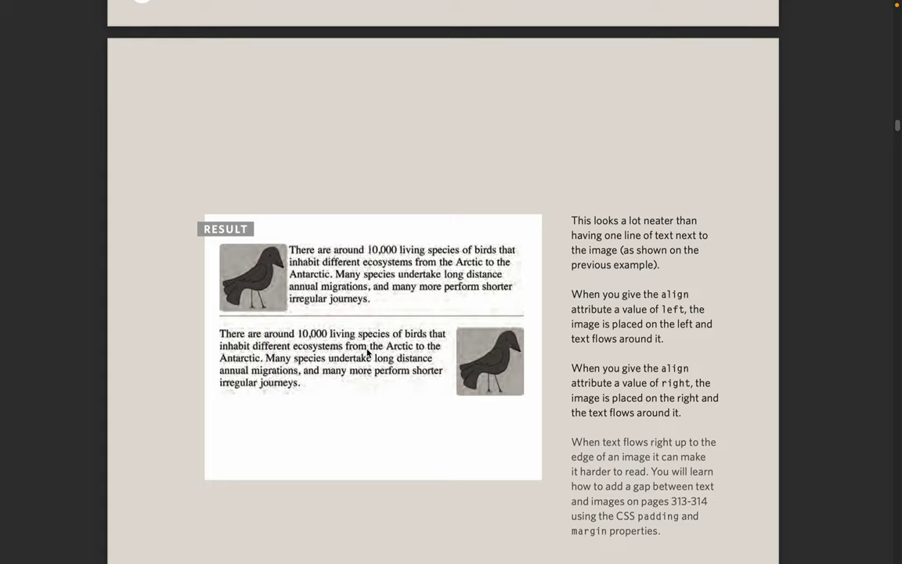
scroll(368, 353, up, 15)
scroll(367, 353, up, 15)
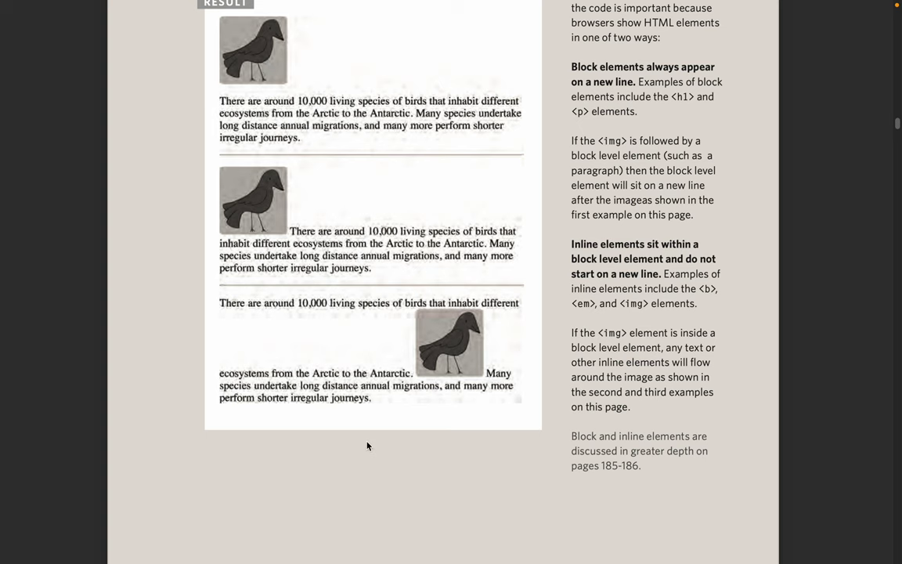
Step: Go to the old-code section on aligning images horizontally, highlight its title, and view its rendered result
scroll(368, 447, down, 15)
scroll(367, 446, up, 2)
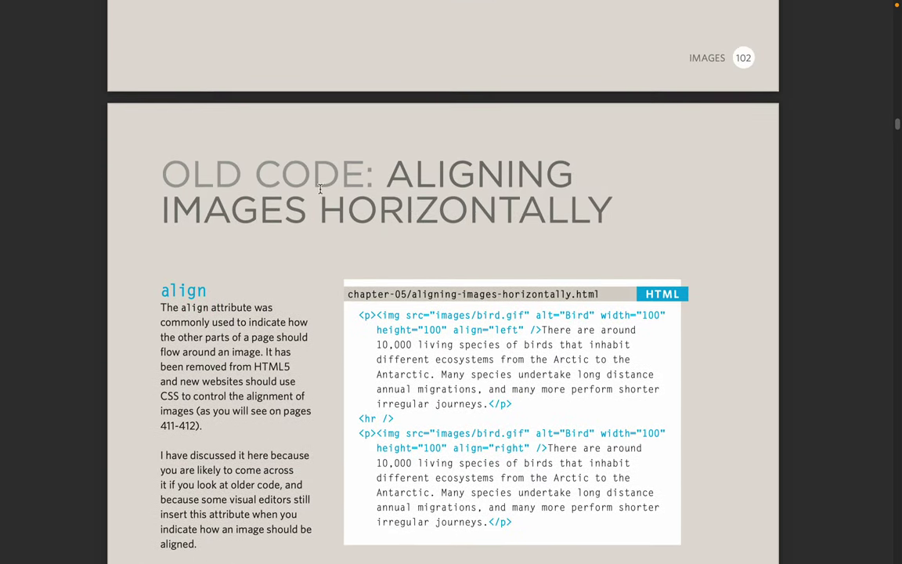
drag(388, 173, 517, 209)
click(382, 199)
scroll(268, 353, down, 15)
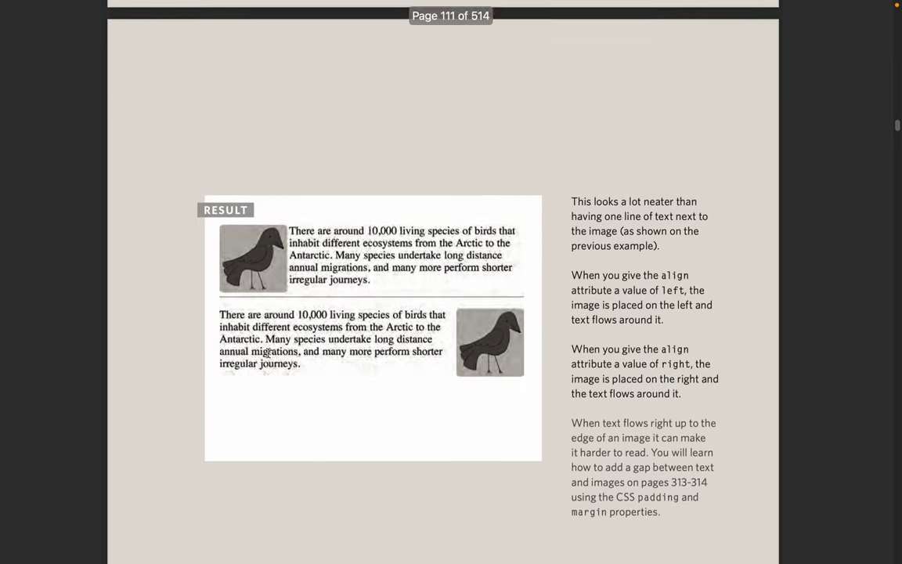
Step: Skim the old-code pages on horizontal and vertical image alignment through to the three rules for creating images
scroll(268, 353, down, 12)
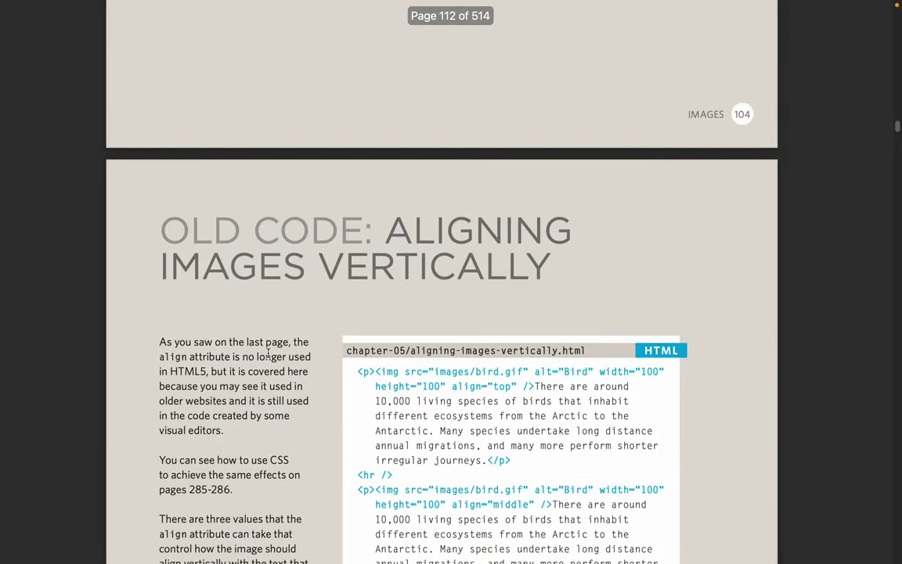
scroll(268, 353, up, 20)
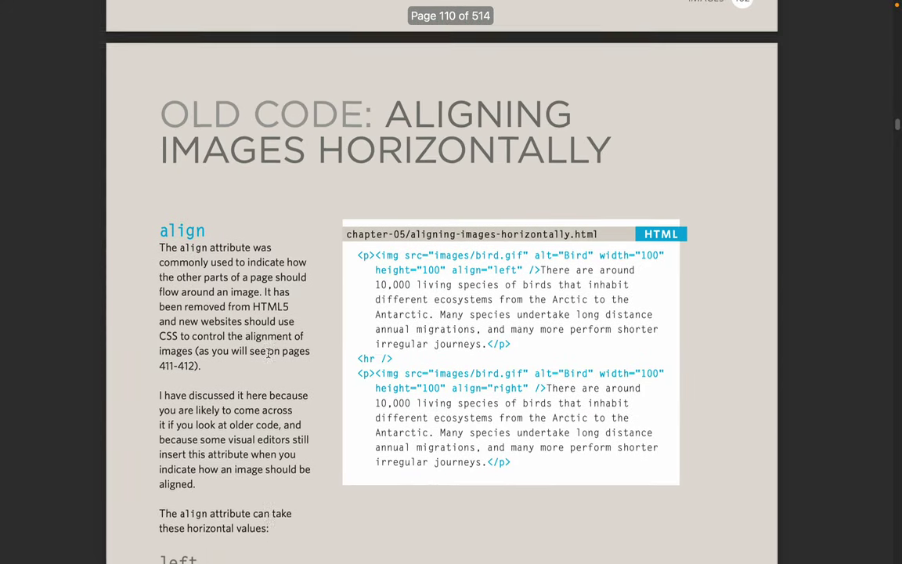
scroll(268, 353, down, 20)
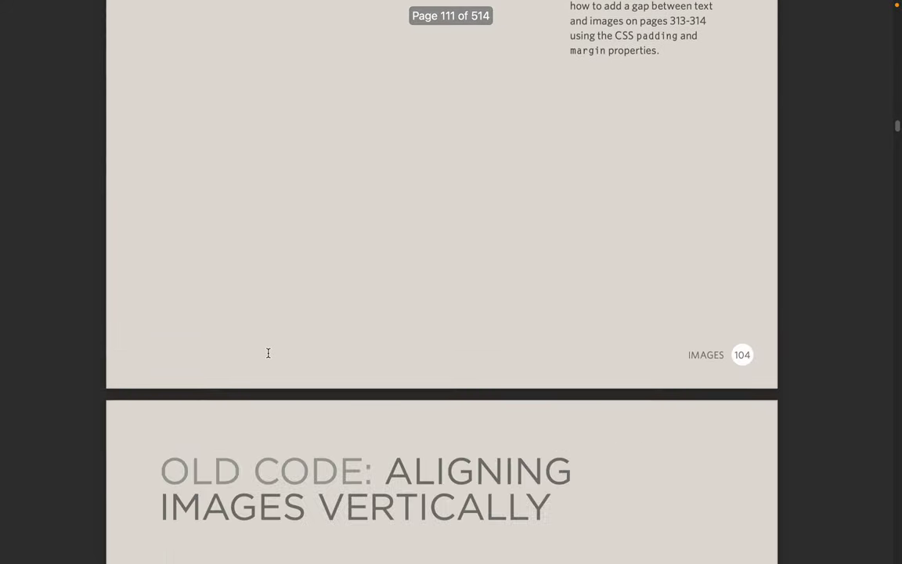
scroll(268, 353, down, 20)
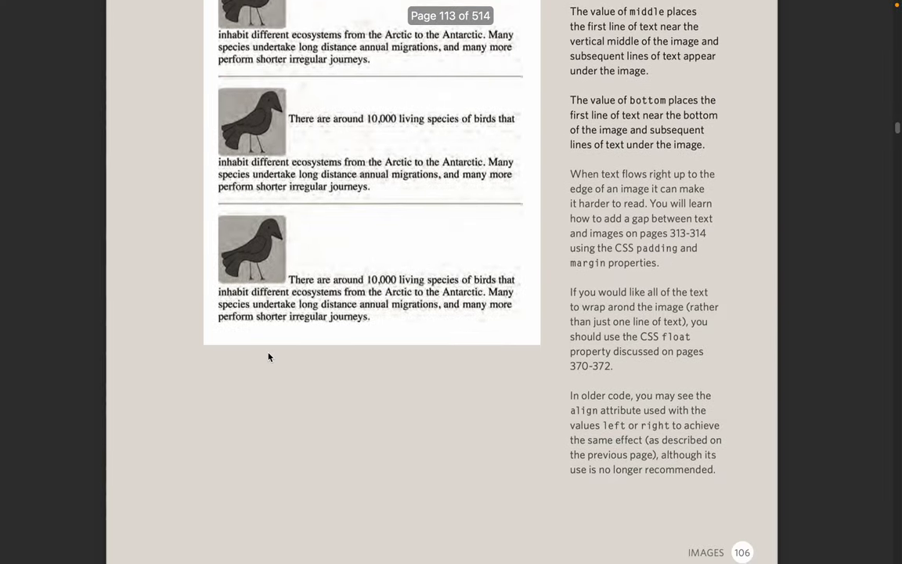
scroll(268, 356, down, 15)
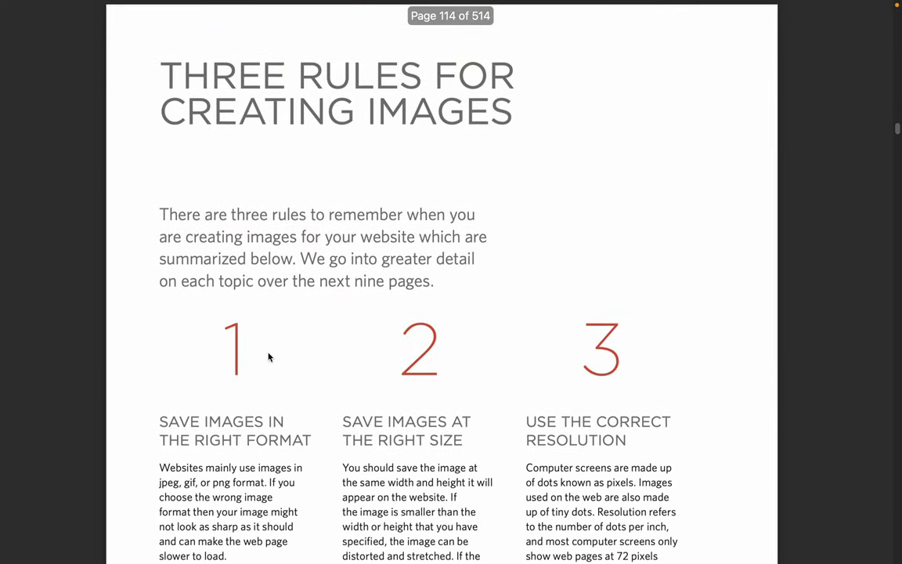
scroll(267, 356, down, 10)
scroll(268, 356, up, 20)
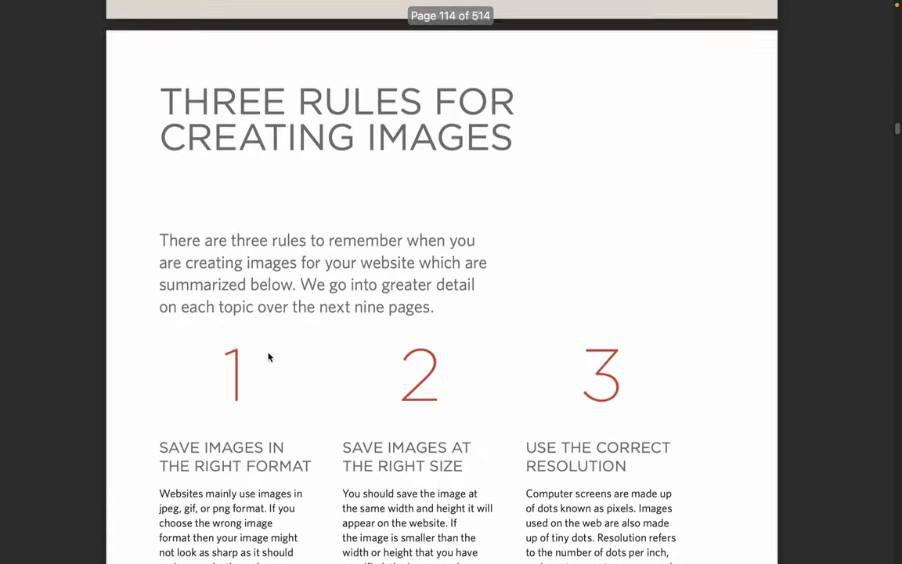
Step: Go back through the alignment pages to the start of the section on where to place images in code
scroll(268, 356, up, 15)
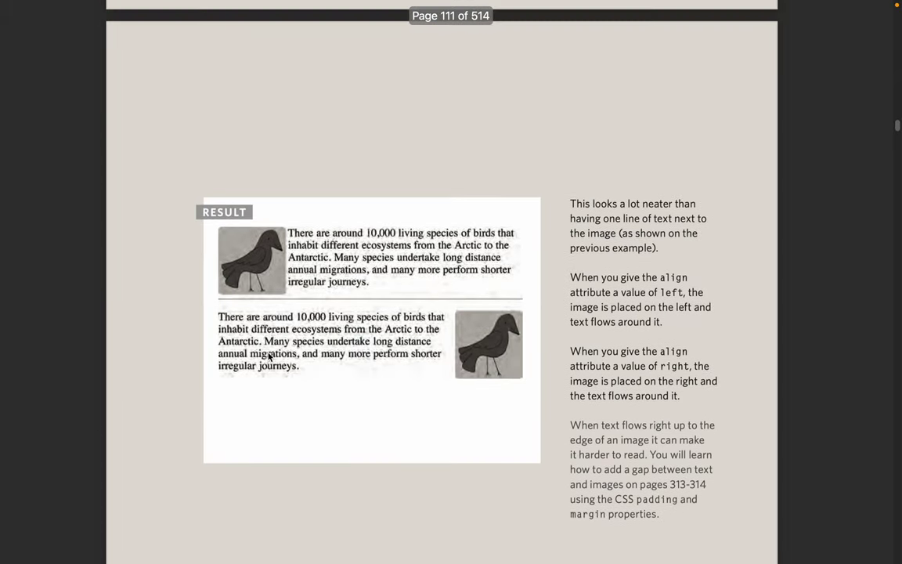
scroll(268, 356, up, 5)
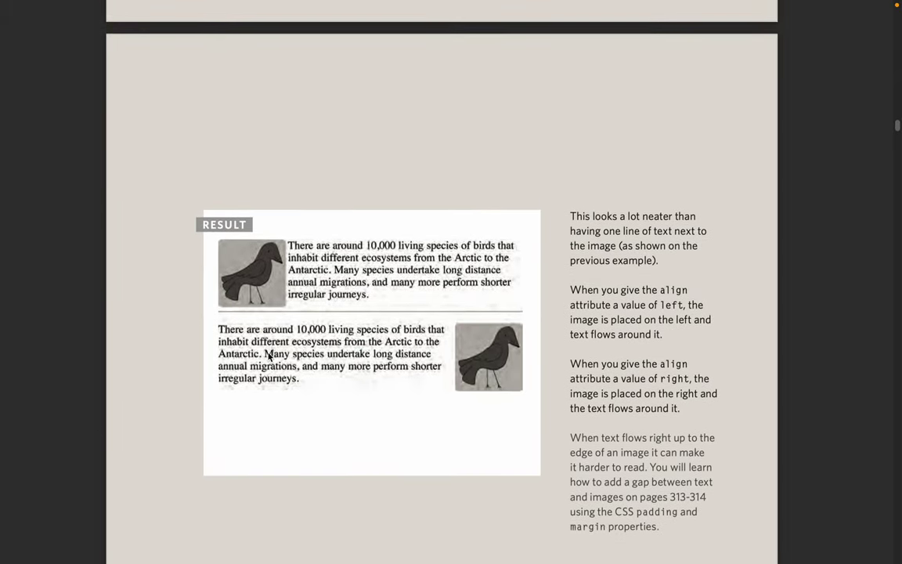
scroll(268, 356, up, 15)
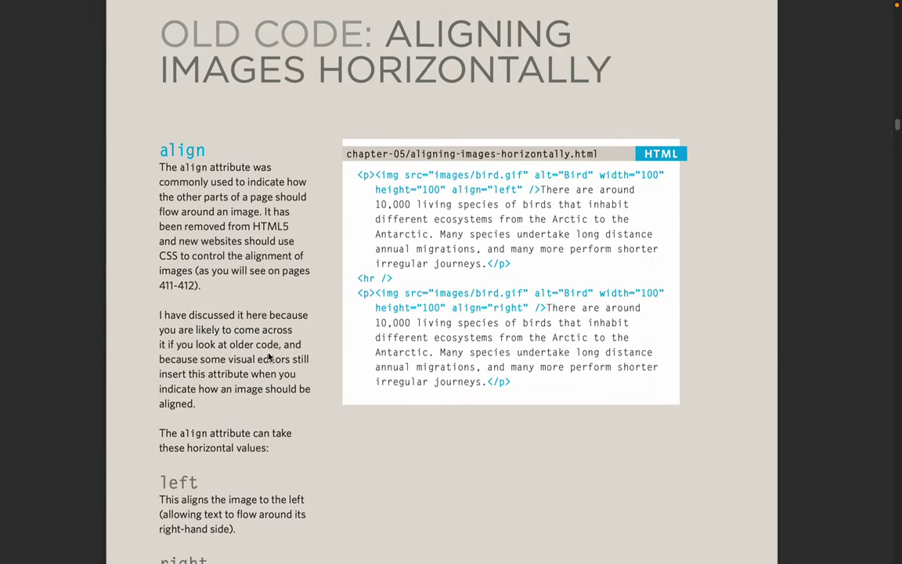
scroll(268, 356, up, 15)
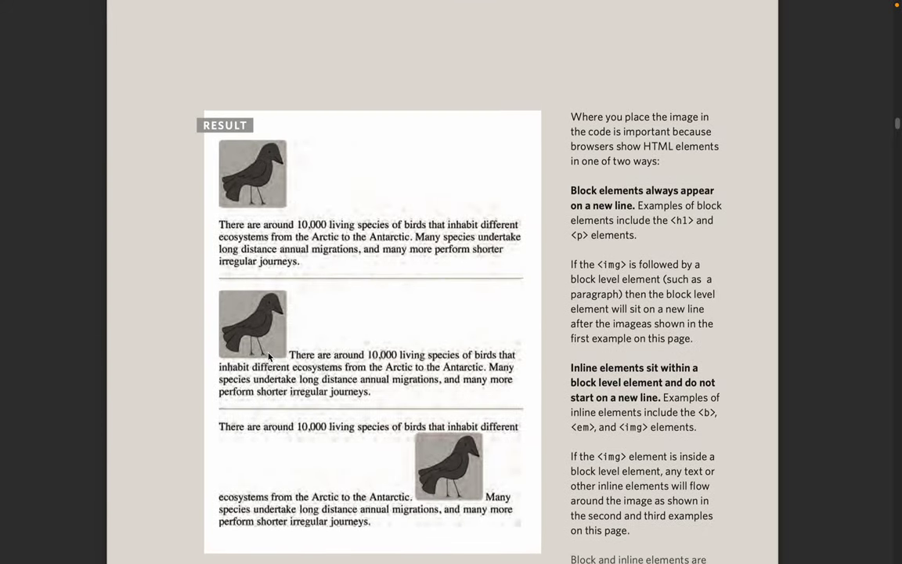
scroll(267, 356, up, 15)
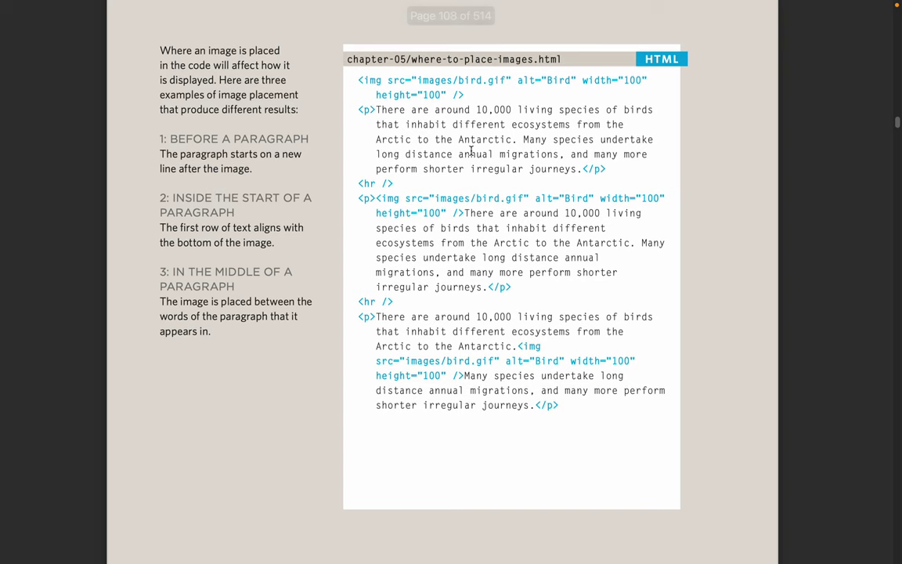
scroll(470, 151, up, 5)
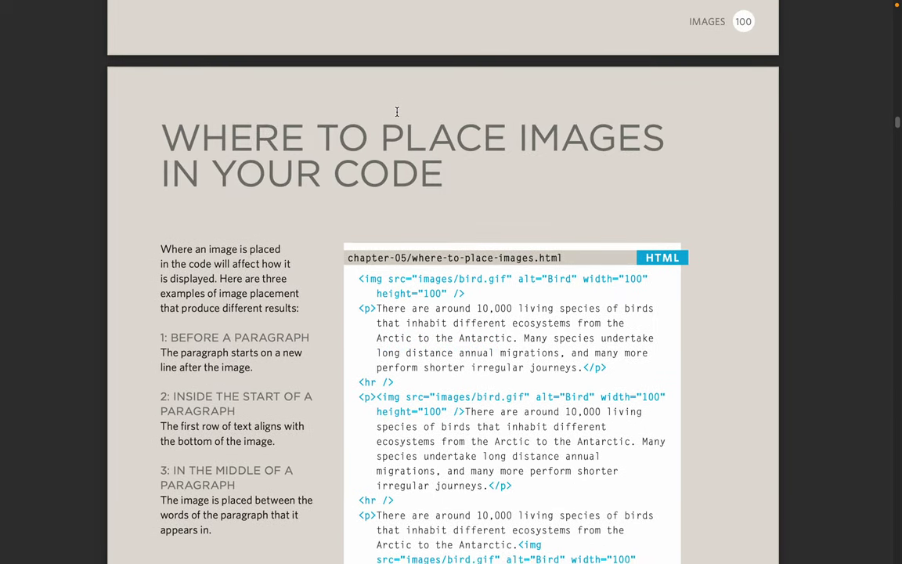
Step: Return to the horizontal alignment page and read the align attribute's description with its left and right values
scroll(397, 112, down, 15)
scroll(397, 112, down, 15)
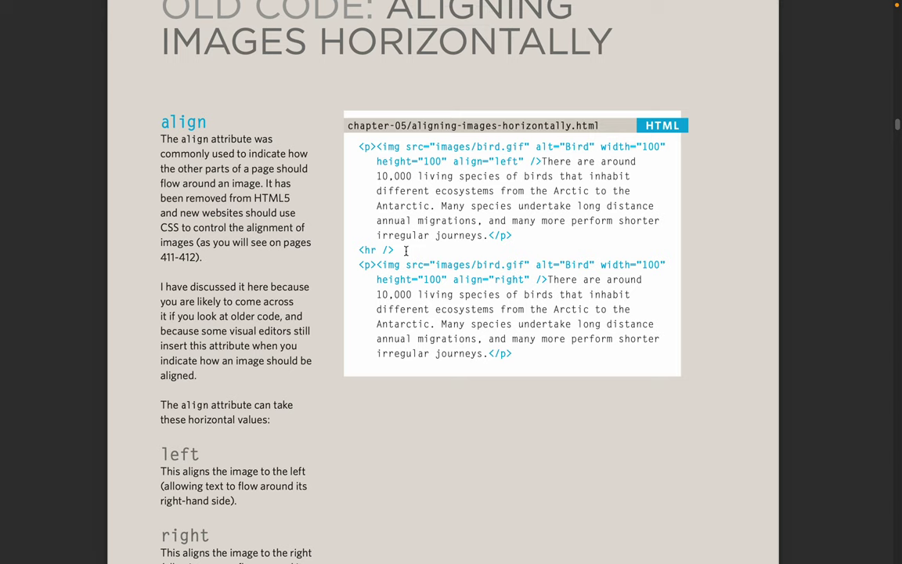
scroll(407, 251, down, 1)
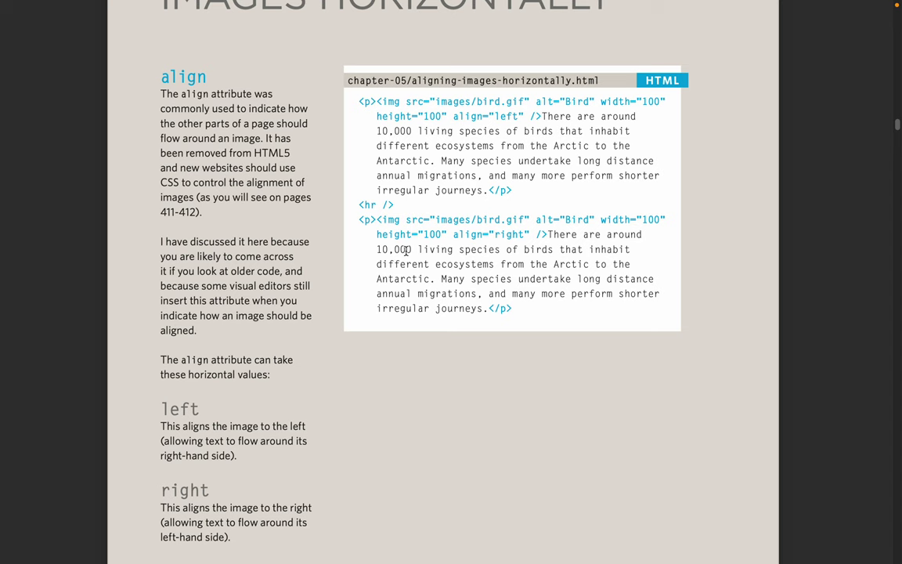
scroll(407, 250, down, 1)
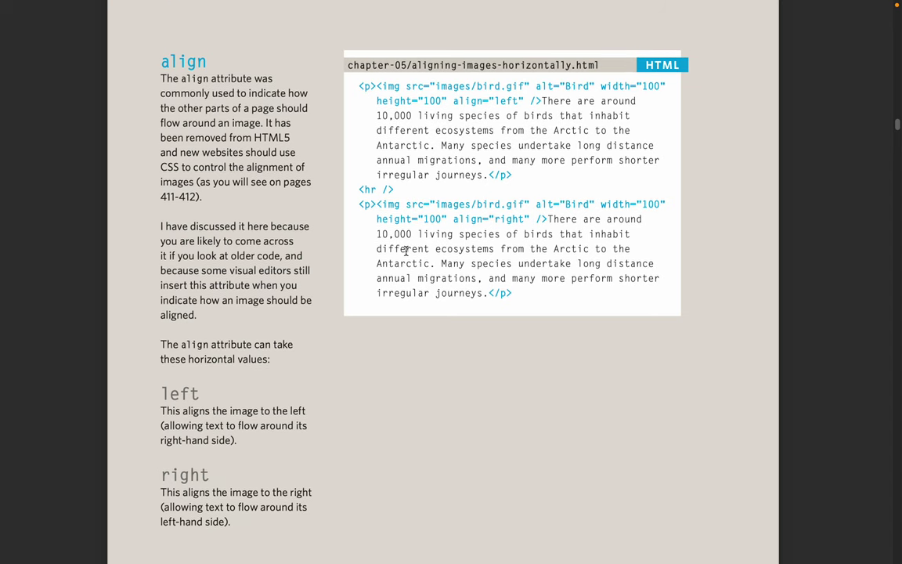
Step: Highlight the align="right" attribute in the second image tag of the horizontal alignment code sample, then clear the selection
drag(453, 218, 533, 216)
click(533, 216)
drag(453, 218, 530, 217)
click(502, 237)
Step: Go to the old-code section on aligning images vertically and examine its top, middle and bottom values, code sample and rendered result
scroll(447, 272, down, 15)
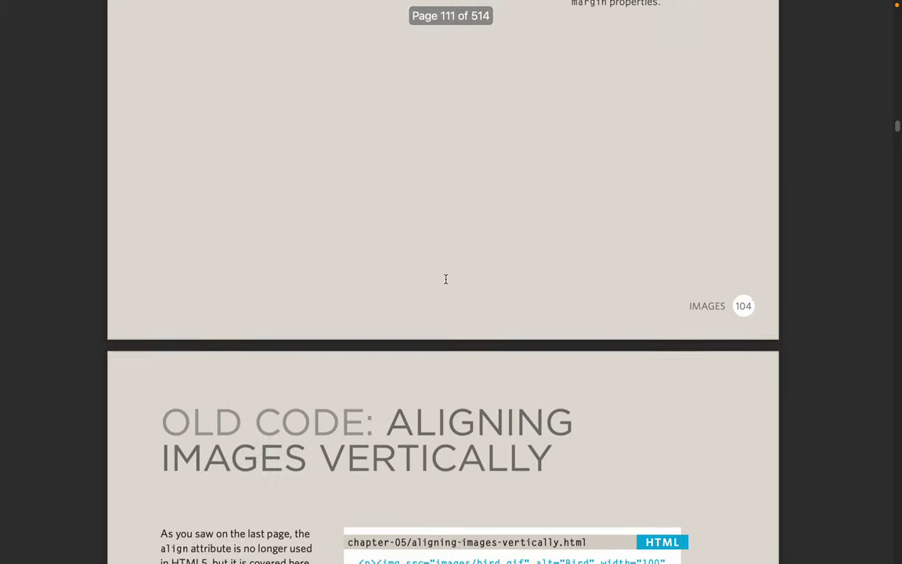
scroll(446, 279, down, 8)
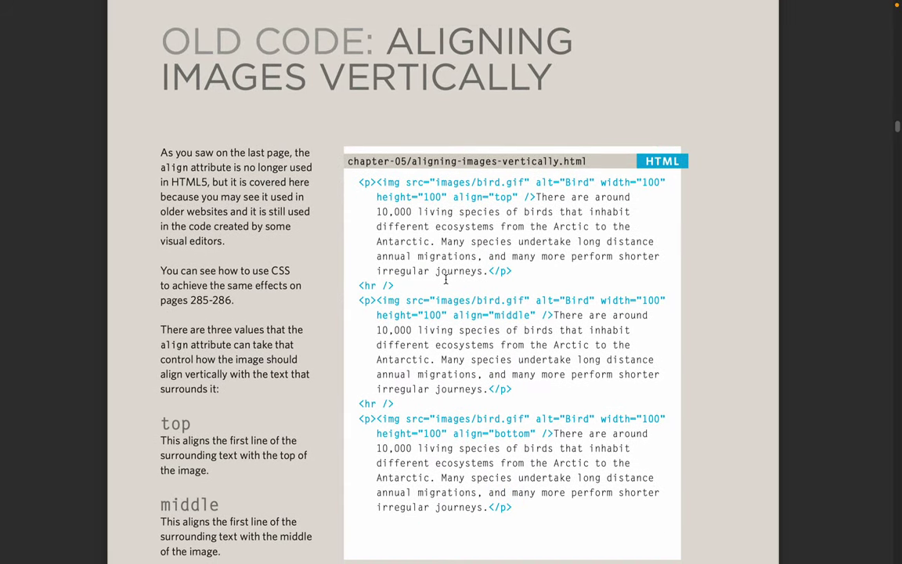
scroll(445, 279, down, 8)
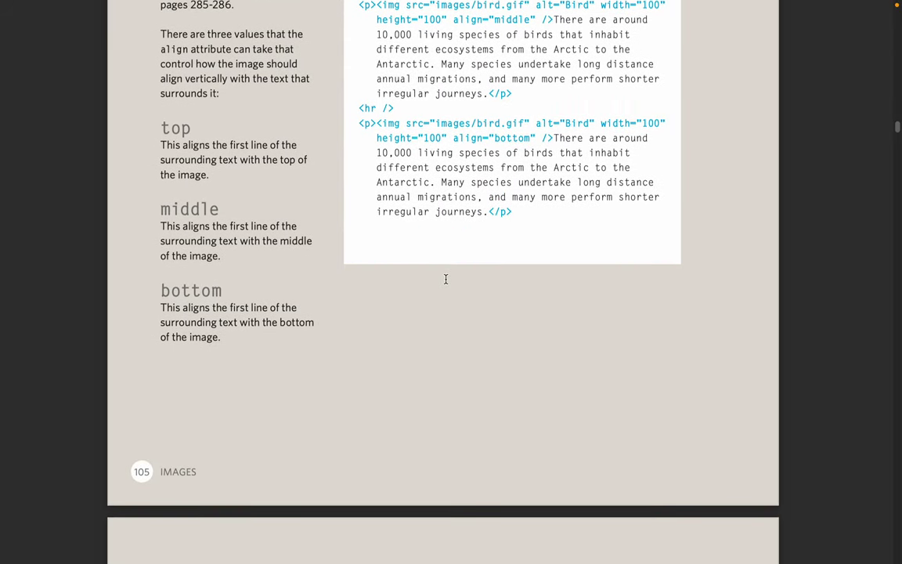
scroll(445, 278, up, 2)
scroll(508, 315, down, 6)
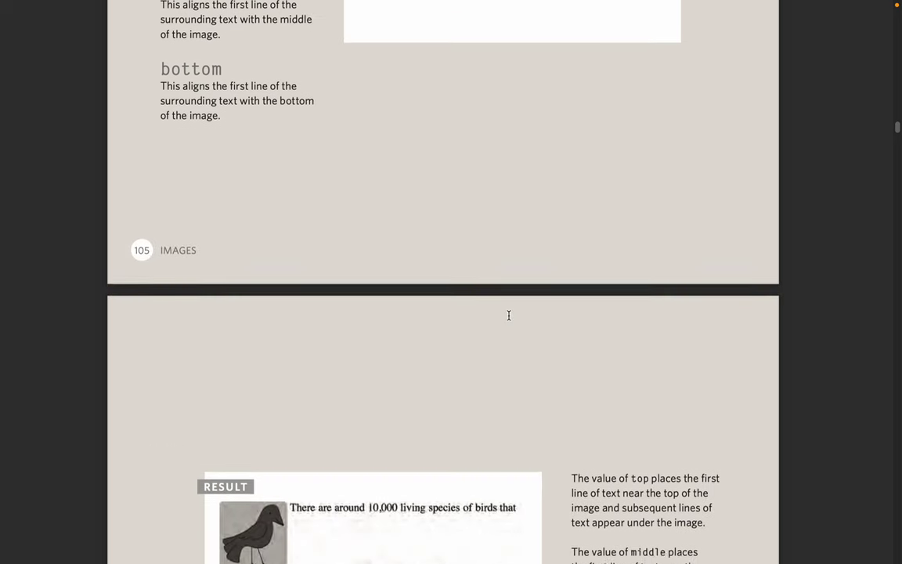
scroll(508, 315, down, 8)
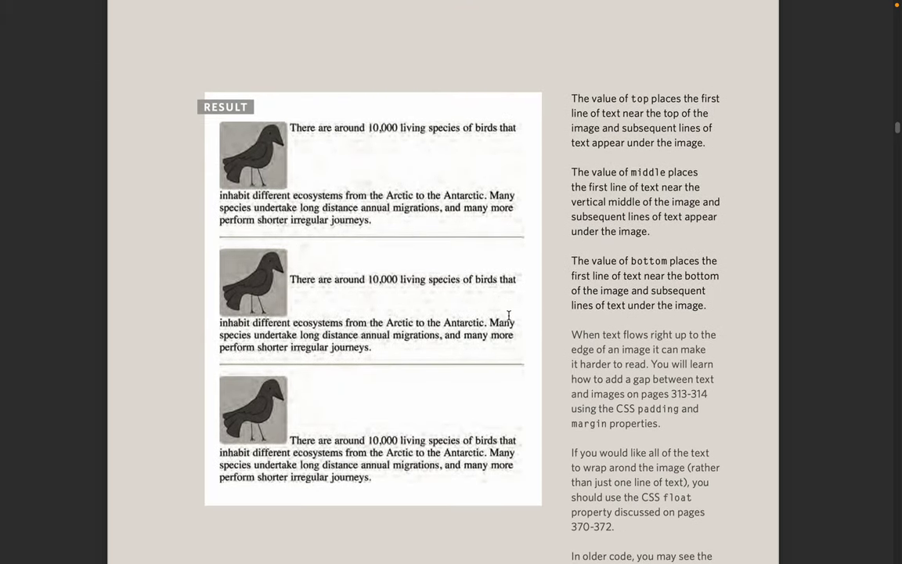
scroll(508, 314, down, 1)
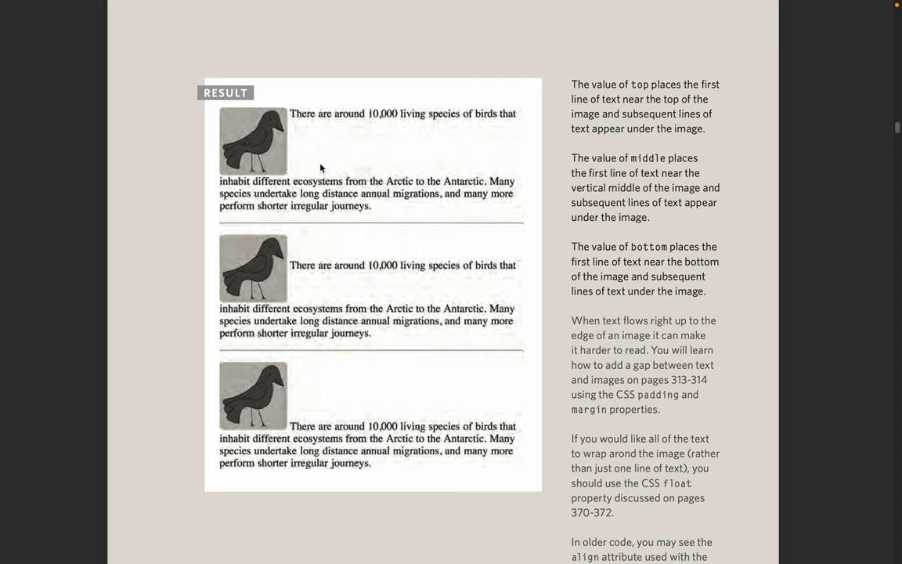
Step: Return to the rendered result of the horizontal alignment example to compare how text flows around the left- and right-aligned images
scroll(320, 168, down, 5)
scroll(320, 167, up, 10)
scroll(320, 167, up, 2)
scroll(320, 167, down, 6)
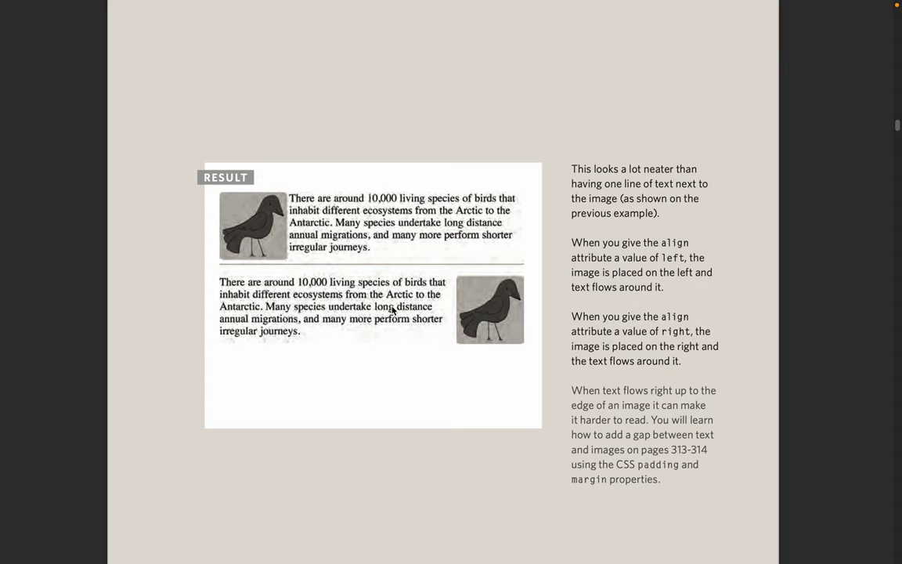
Step: Move on past the vertical alignment pages to the section on the three rules for creating images and read its introduction
scroll(371, 360, down, 15)
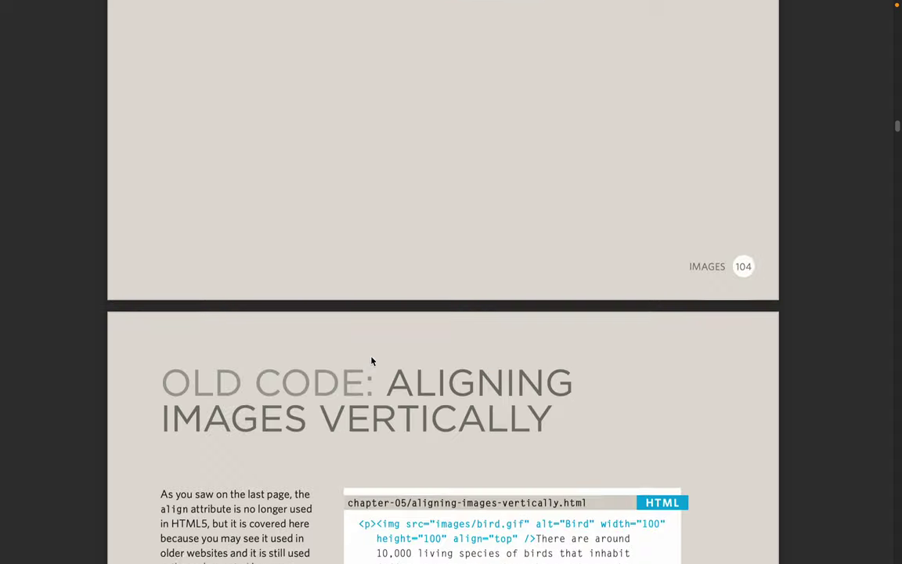
scroll(372, 360, down, 15)
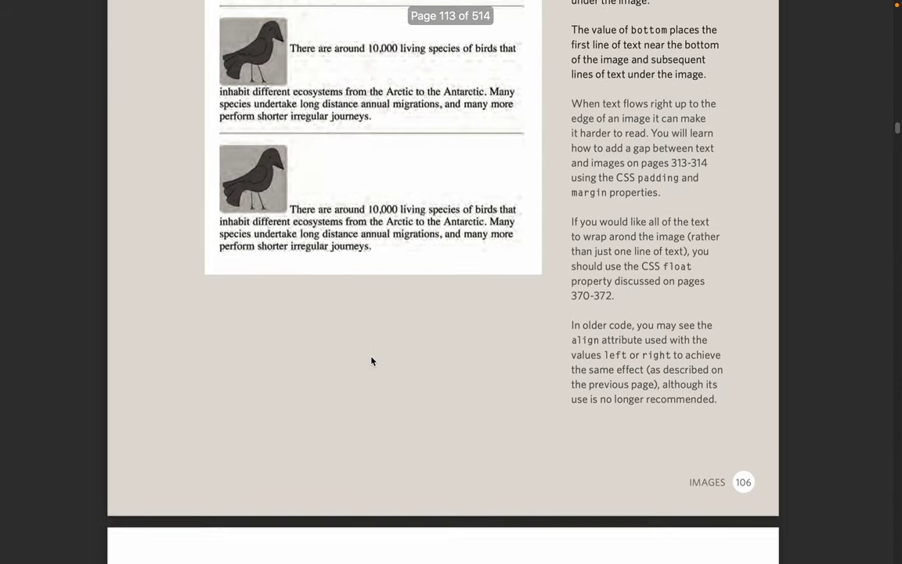
scroll(372, 360, down, 2)
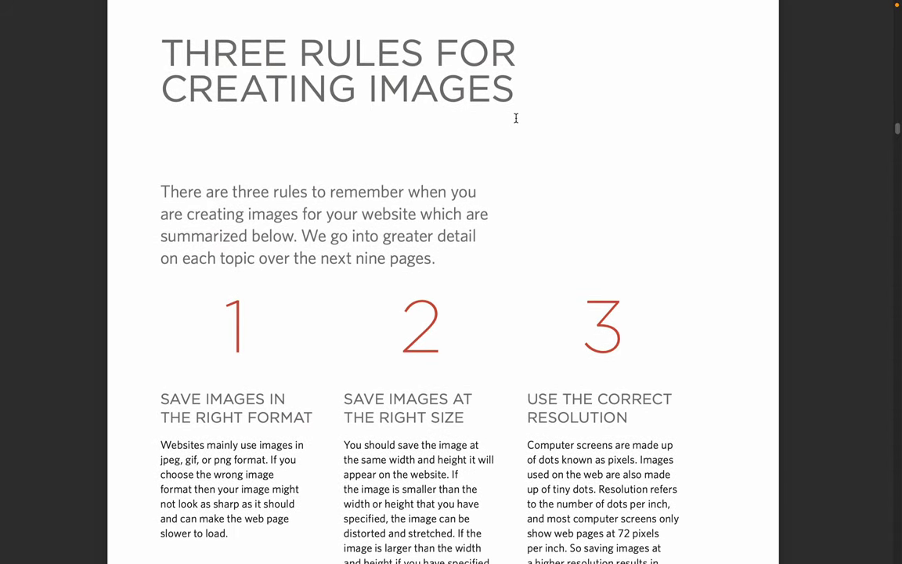
scroll(302, 302, down, 2)
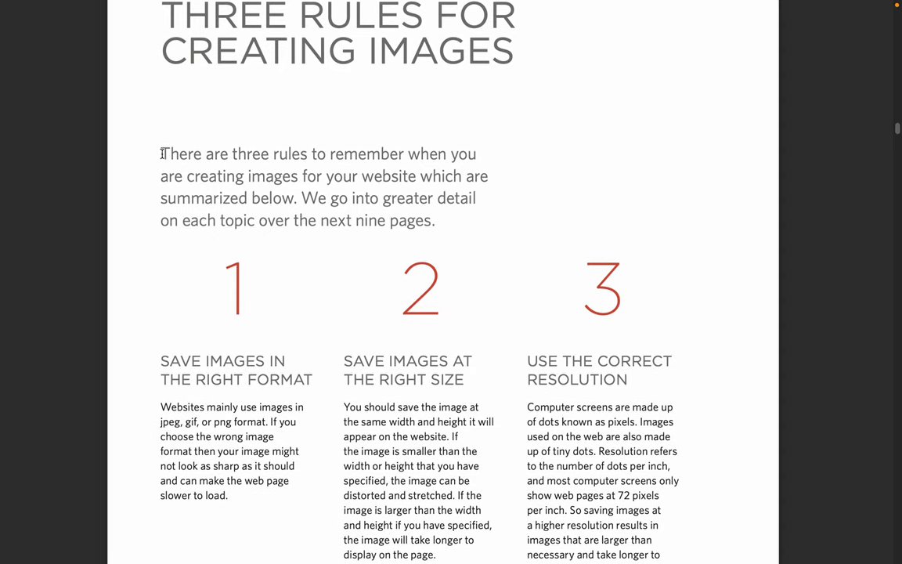